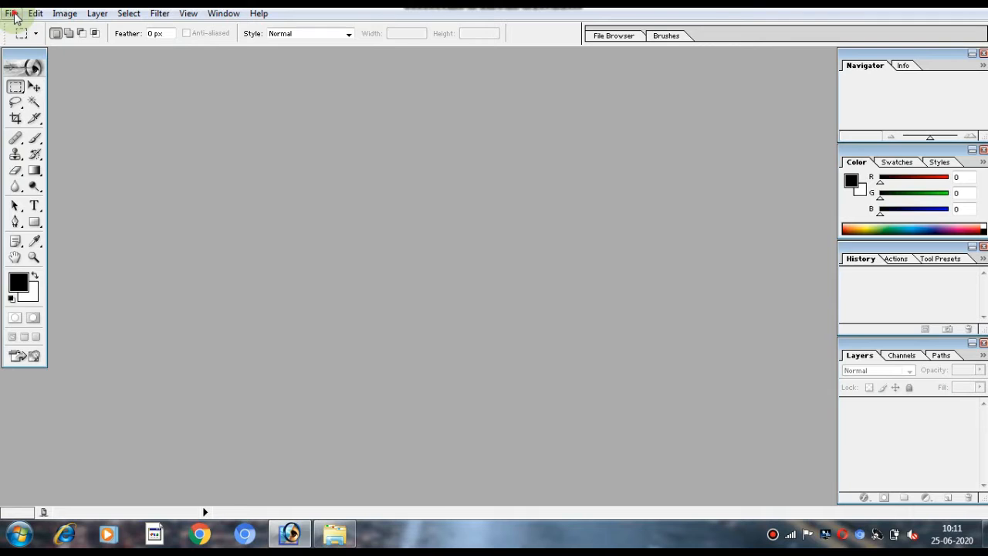
Step: Open the young-woman-posing-at-carnival photo from the Downloads folder
click(13, 13)
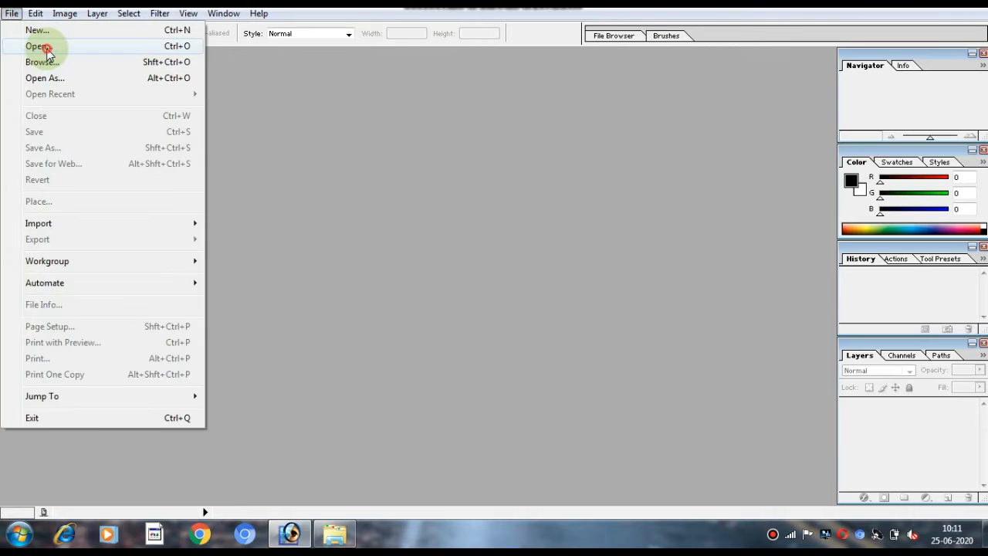
click(44, 46)
scroll(300, 228, down, 2)
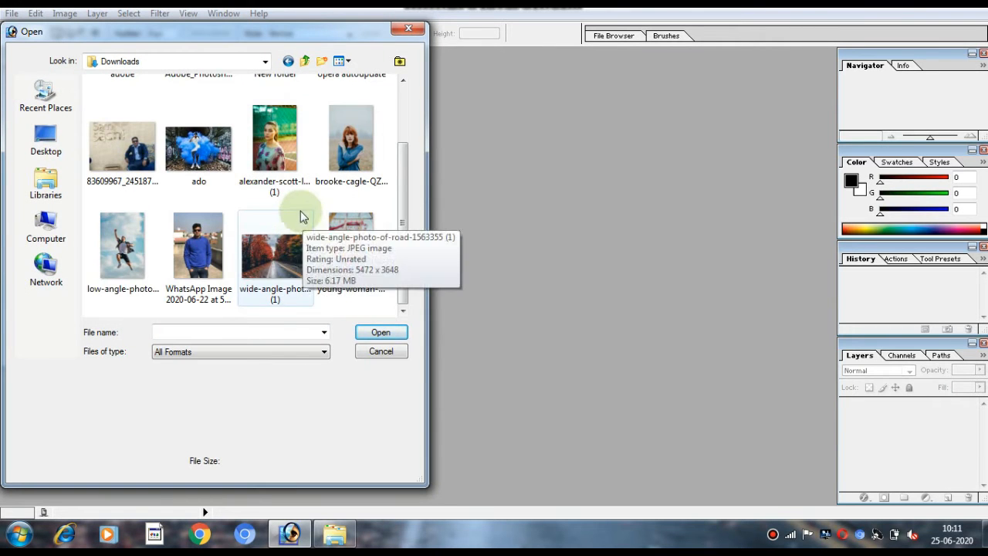
click(347, 244)
click(381, 331)
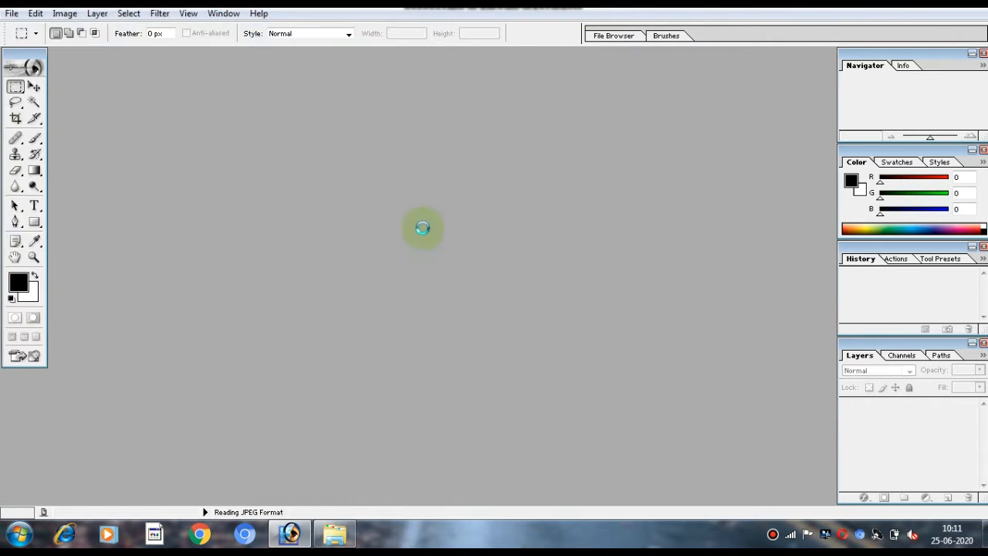
Step: Move the photo's document window and enlarge it to fill most of the workspace
drag(231, 61, 374, 66)
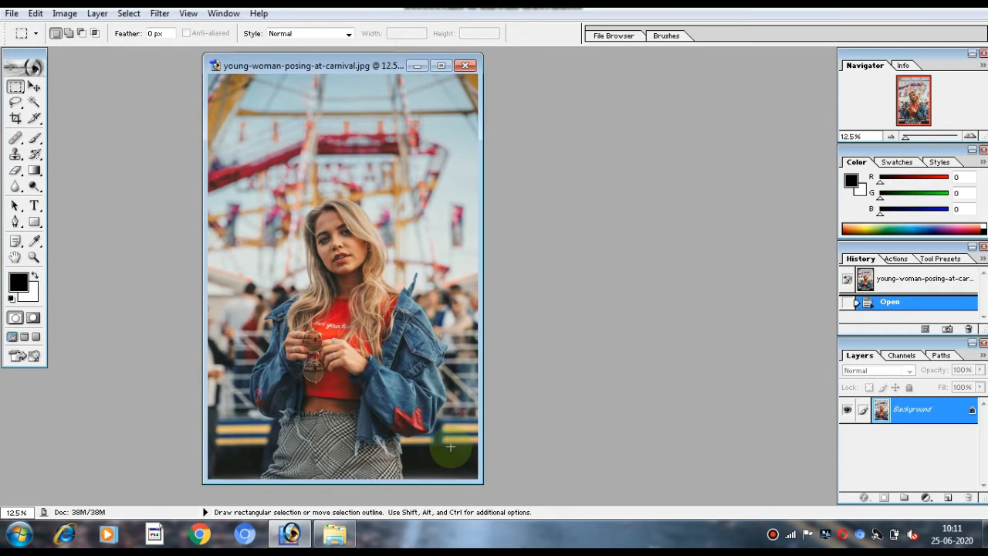
drag(481, 481, 798, 495)
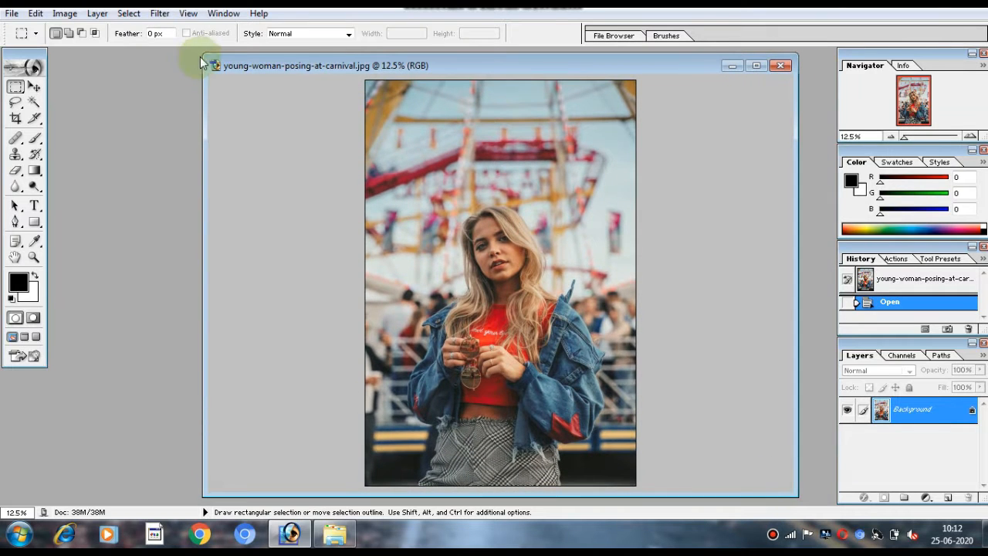
drag(203, 54, 63, 56)
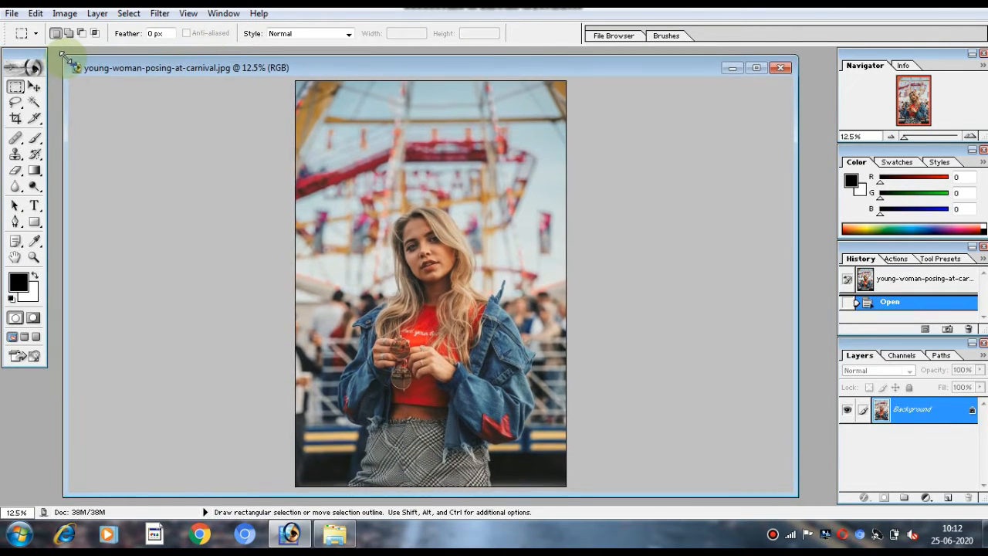
Step: Activate the Pen tool and zoom to 66.7% on the lower-left edge of the woman's skirt
click(15, 223)
click(68, 226)
scroll(330, 478, up, 5)
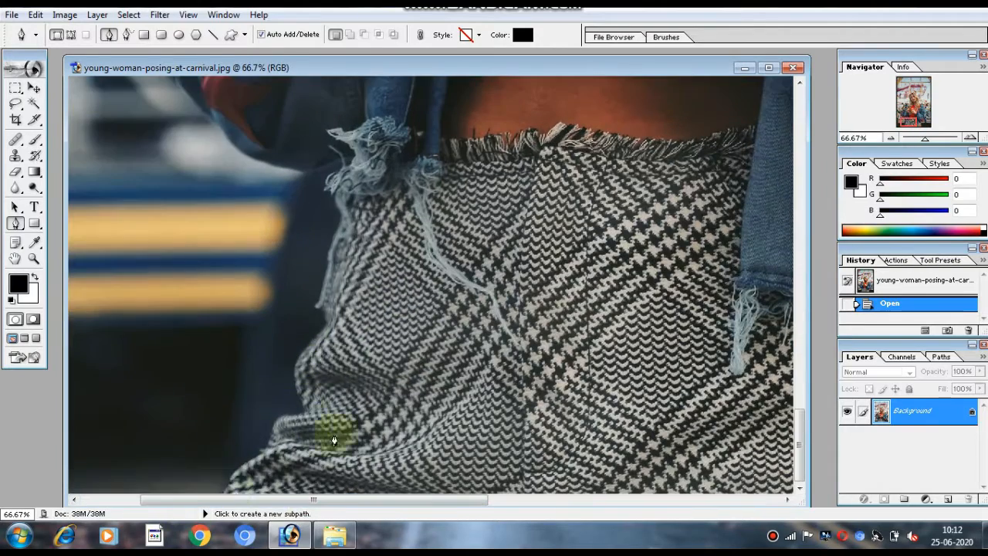
click(226, 487)
click(228, 477)
click(236, 471)
click(248, 463)
key(ctrl+alt+z)
key(ctrl+alt+z)
key(ctrl+alt+z)
key(ctrl+alt+z)
Step: Set the Pen tool to Paths mode and trace the skirt's left edge from the photo's bottom up to the hanging threads
click(71, 34)
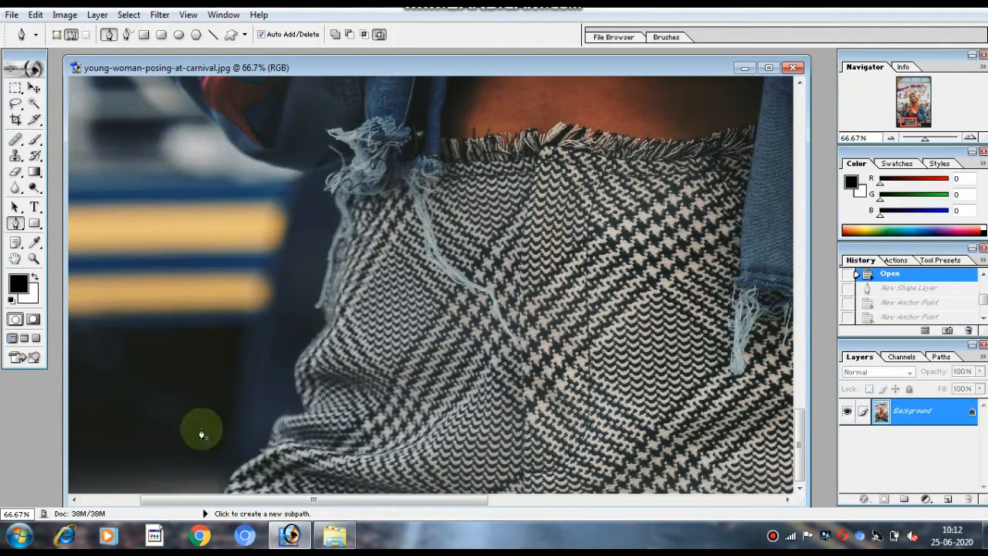
click(225, 487)
click(230, 476)
click(270, 434)
click(276, 418)
click(281, 415)
click(291, 414)
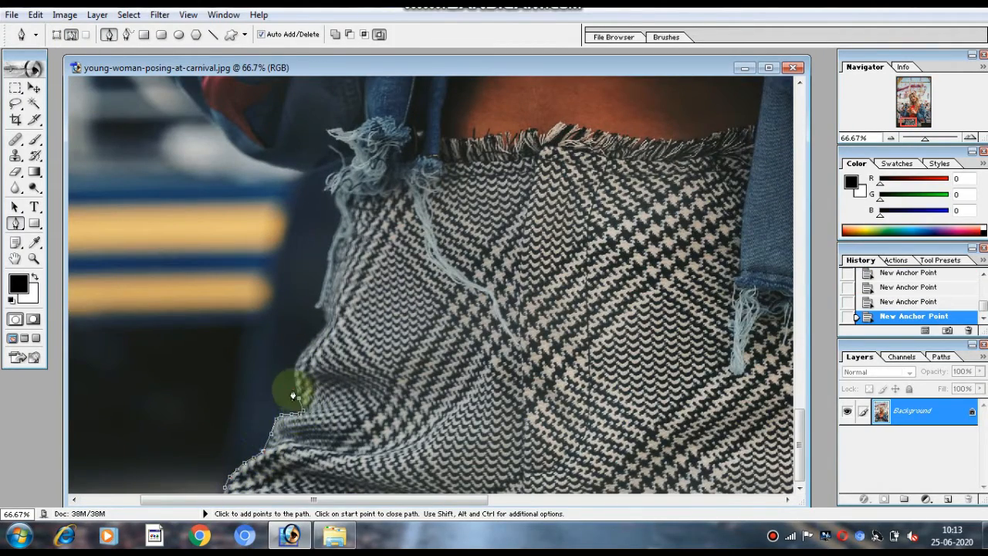
click(311, 342)
click(325, 327)
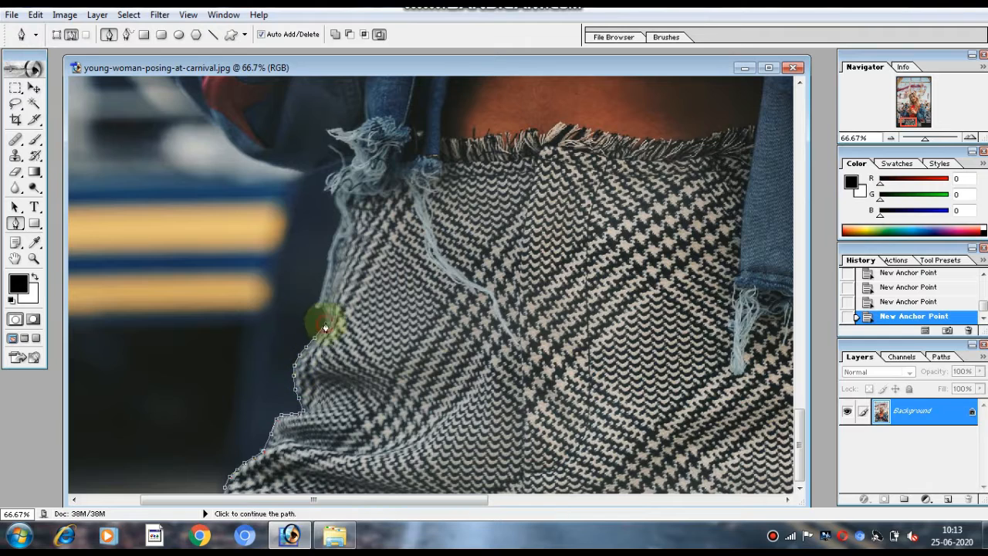
Step: Continue the path up along the hanging threads to the frayed jacket hem on the skirt's left side
click(331, 247)
click(332, 240)
click(337, 230)
click(342, 217)
click(337, 207)
click(334, 197)
click(330, 189)
click(324, 194)
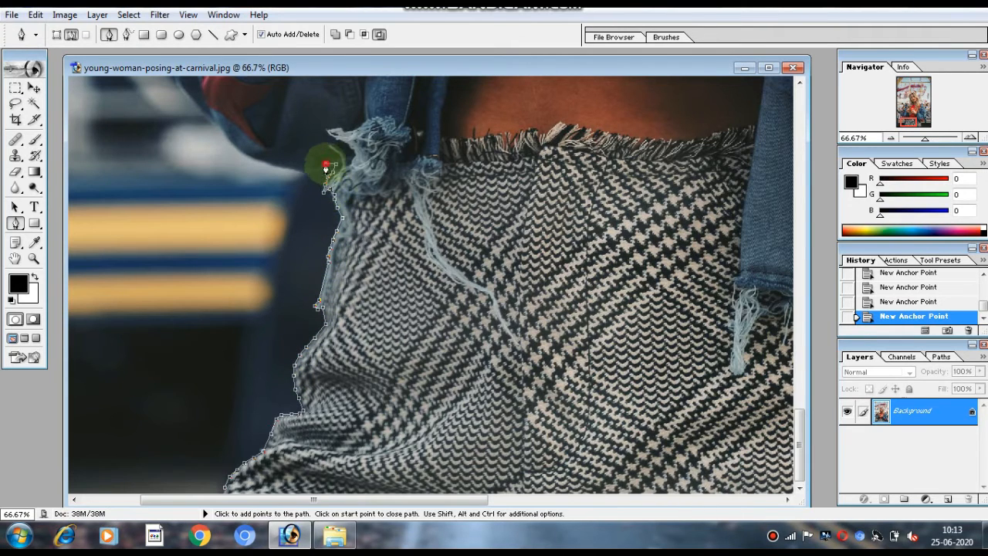
Step: Trace the path around the underside of the left jacket sleeve, from the frayed hem to the sleeve's outer edge
click(275, 166)
click(261, 159)
click(250, 155)
click(236, 146)
click(218, 127)
click(204, 115)
click(180, 88)
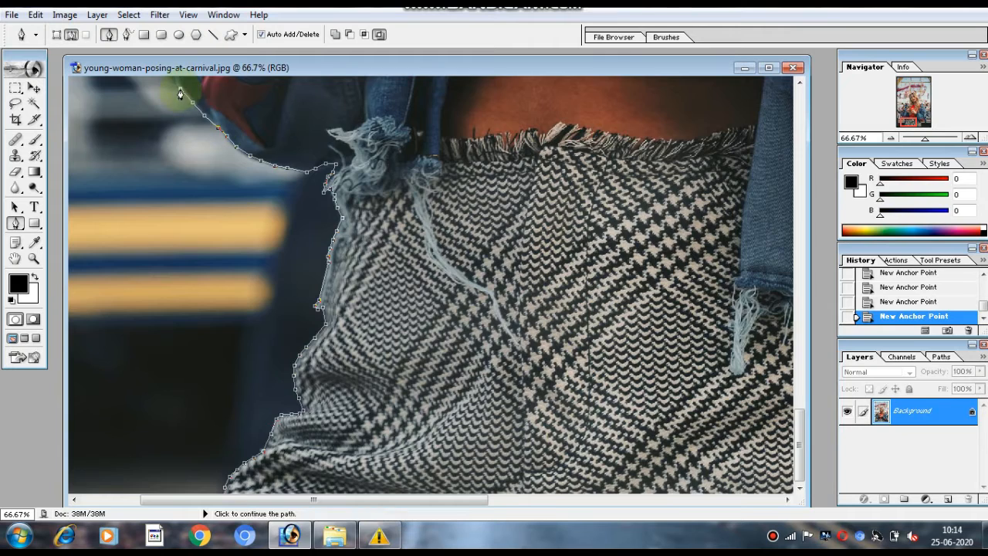
Step: Trace the outer edge of the left jacket sleeve upward from beside the red patch
scroll(180, 93, up, 5)
click(172, 370)
click(174, 329)
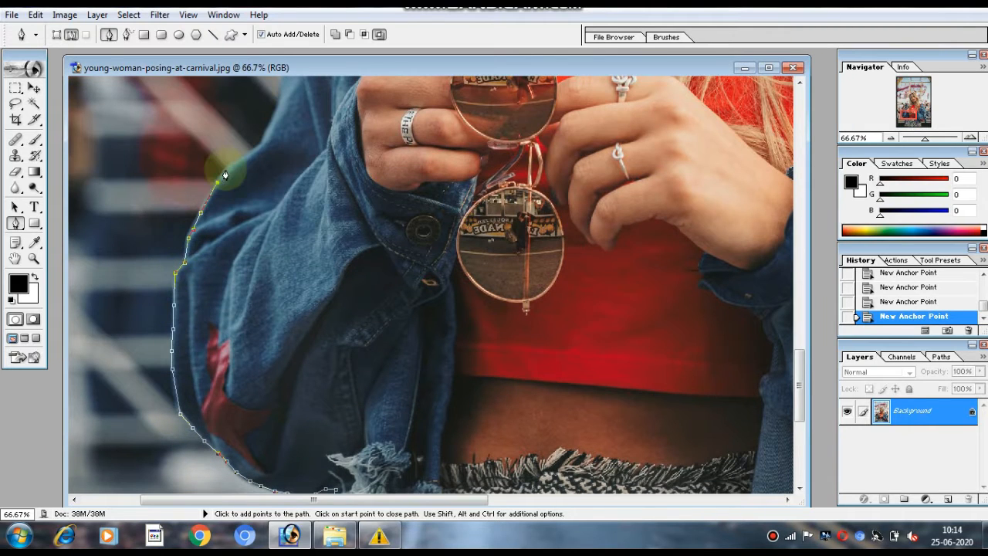
Step: Continue the path around the jacket's left flap and up the shoulder toward the hair
scroll(278, 111, up, 5)
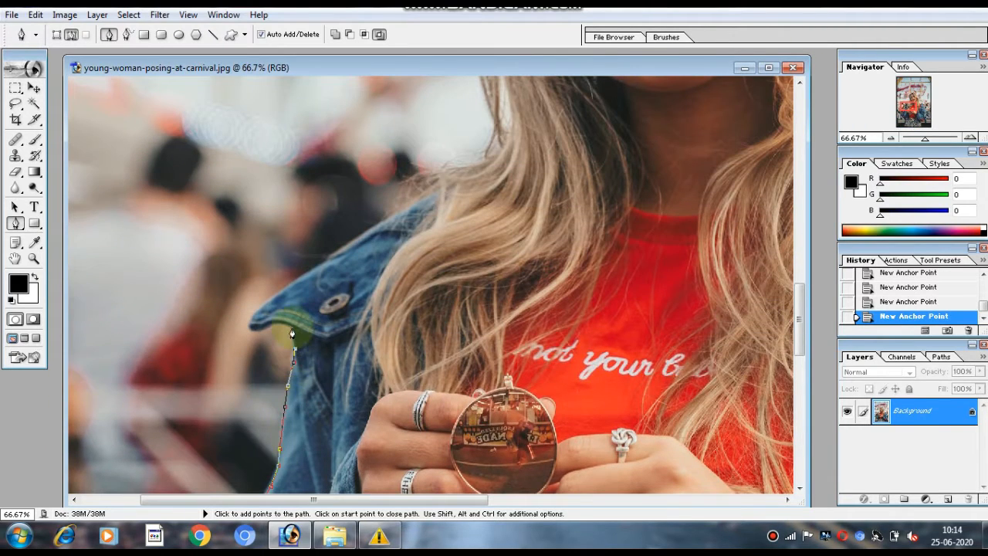
click(355, 239)
click(364, 232)
click(375, 225)
click(386, 219)
click(398, 212)
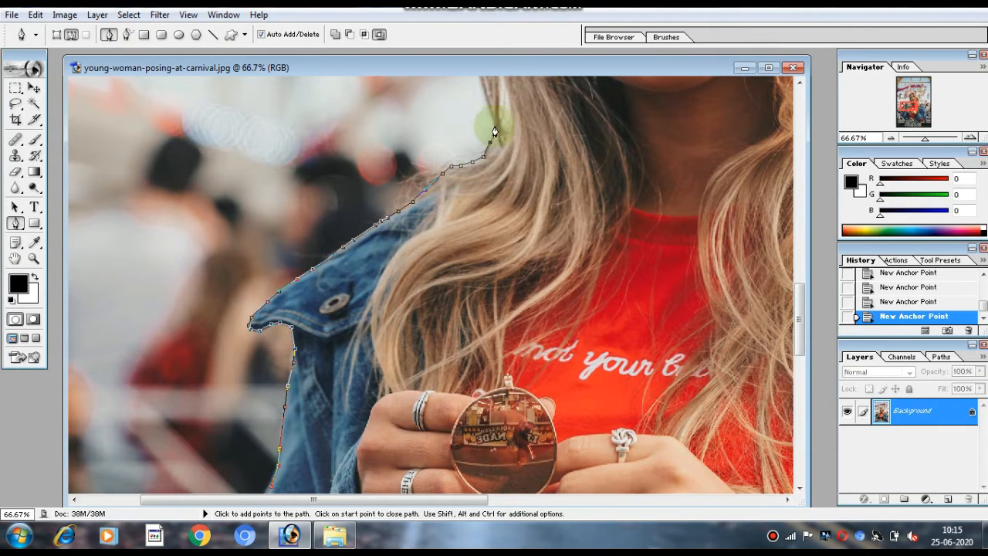
Step: Trace the left outline of the hair from above the shoulder up to eye level
click(487, 103)
scroll(494, 145, up, 4)
click(472, 247)
click(475, 217)
click(468, 197)
click(465, 178)
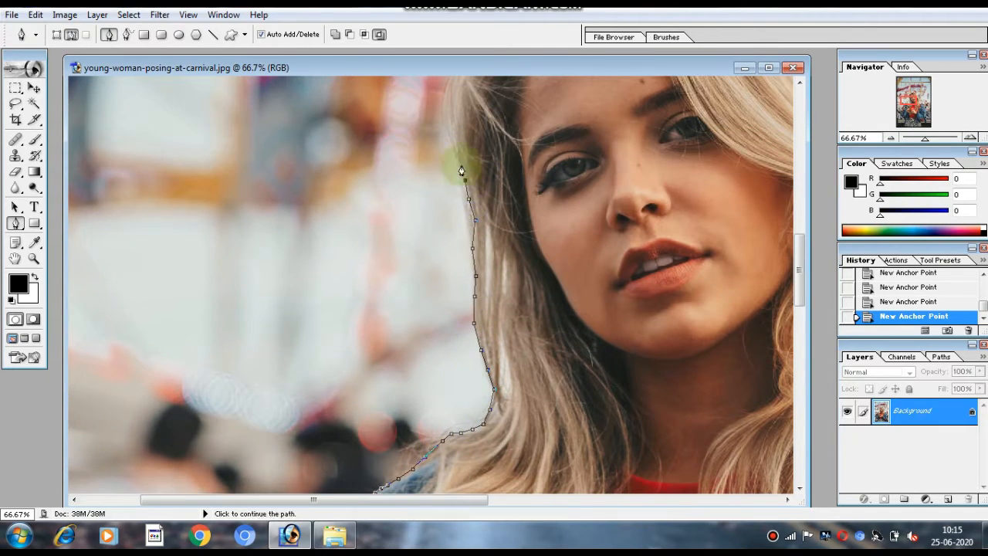
click(456, 149)
Step: Continue the path along the upper-left curve of the hair toward the top of the head, zooming to 100%
scroll(514, 96, up, 3)
click(453, 252)
click(463, 236)
click(475, 224)
click(488, 212)
key(ctrl+plus)
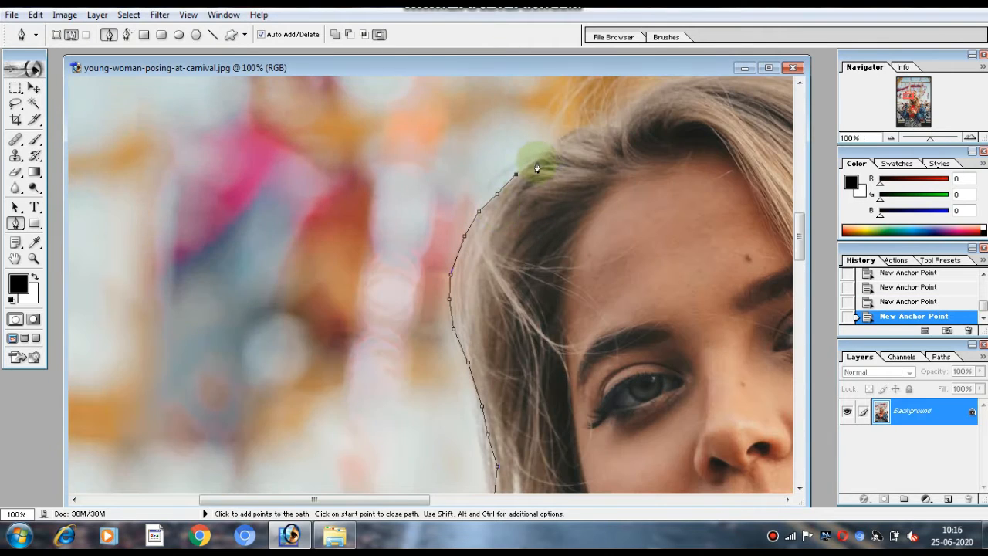
click(535, 157)
click(571, 129)
Step: Undo the last three anchor points and retrace the path over the crown of the head
scroll(571, 132, up, 3)
drag(360, 500, 438, 500)
click(345, 231)
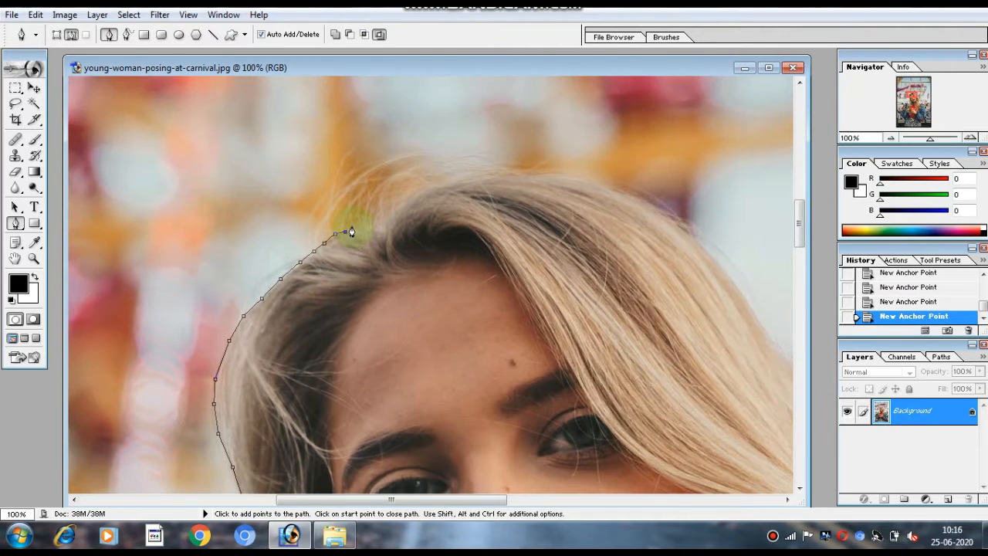
key(ctrl+alt+z)
key(ctrl+alt+z)
key(ctrl+alt+z)
click(331, 237)
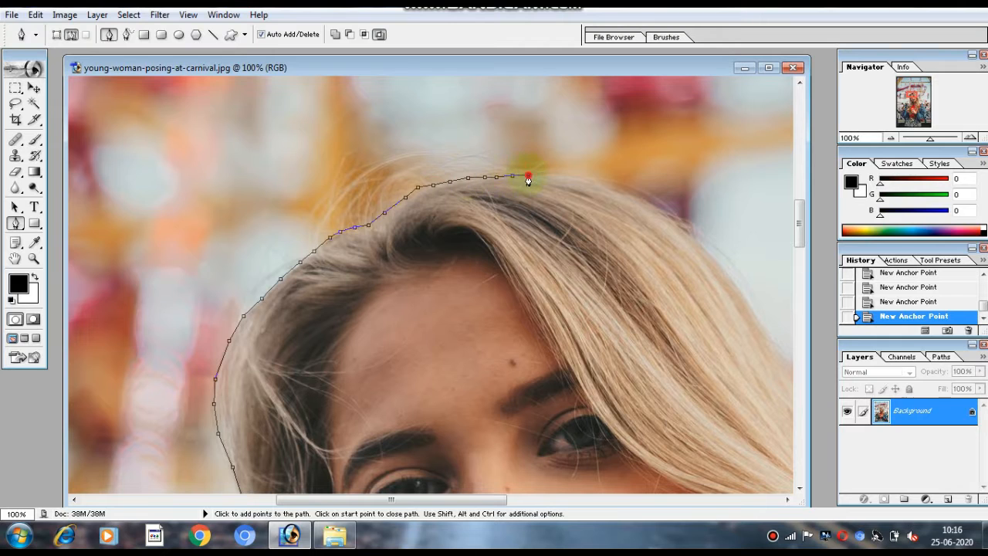
click(669, 218)
click(701, 243)
Step: Trace the upper-right outline of the hair downward from the crown to eye level
drag(394, 499, 488, 499)
click(459, 297)
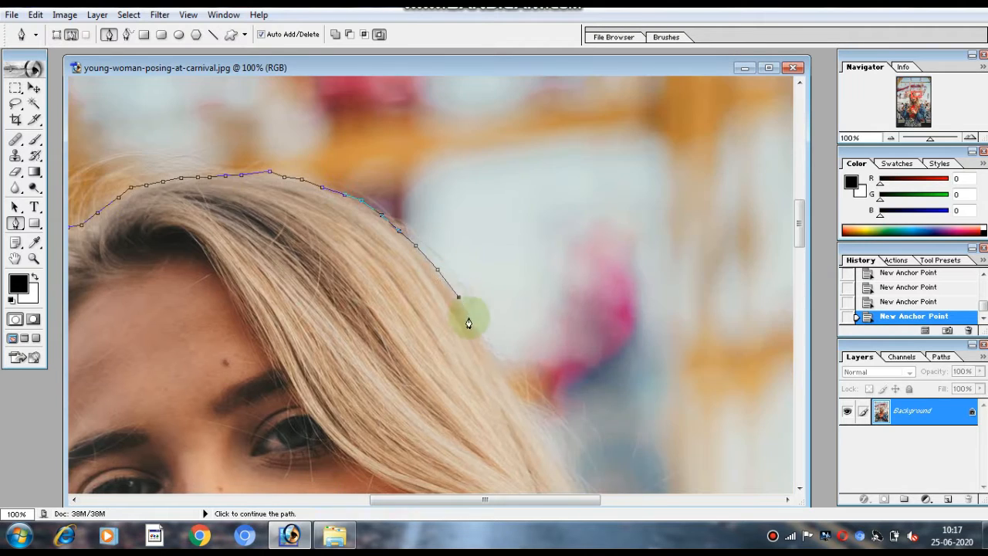
click(498, 358)
click(516, 393)
click(569, 478)
Step: Continue the path down the right outline of the hair, past the face to the neck
scroll(508, 284, down, 3)
scroll(508, 284, down, 2)
click(597, 202)
click(629, 298)
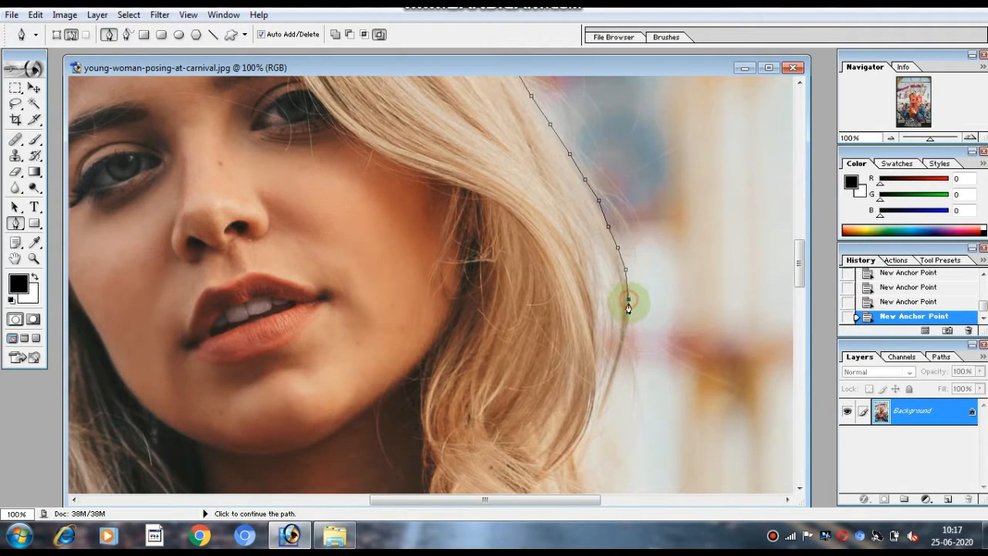
click(622, 352)
click(599, 427)
click(582, 450)
Step: Undo the last anchor point and trace the inward curve of the hair beside the neck toward the denim collar
scroll(582, 450, down, 3)
key(ctrl+alt+z)
click(592, 254)
click(585, 273)
click(590, 294)
click(603, 316)
click(622, 339)
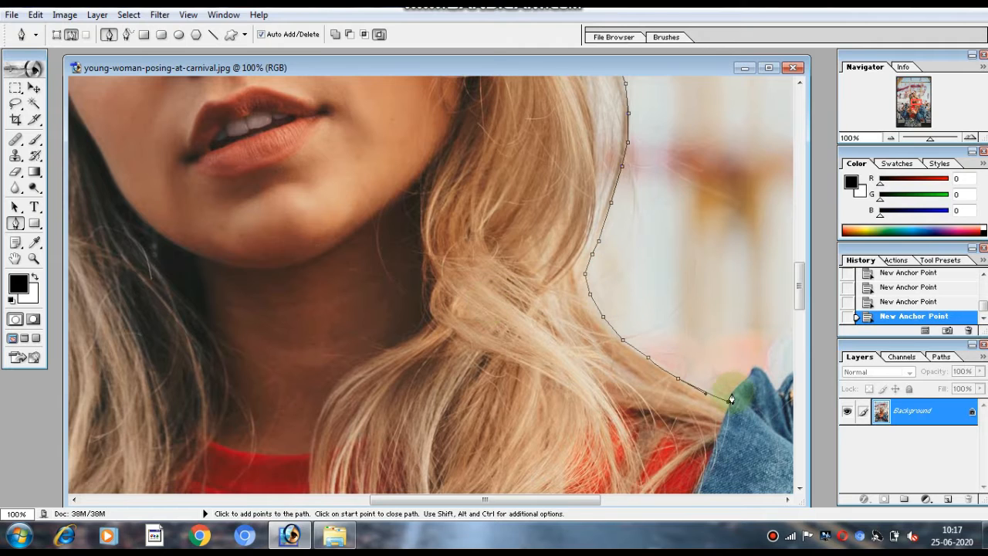
Step: Trace the path up the inner edge of the raised denim collar and around its tip
scroll(521, 374, right, 5)
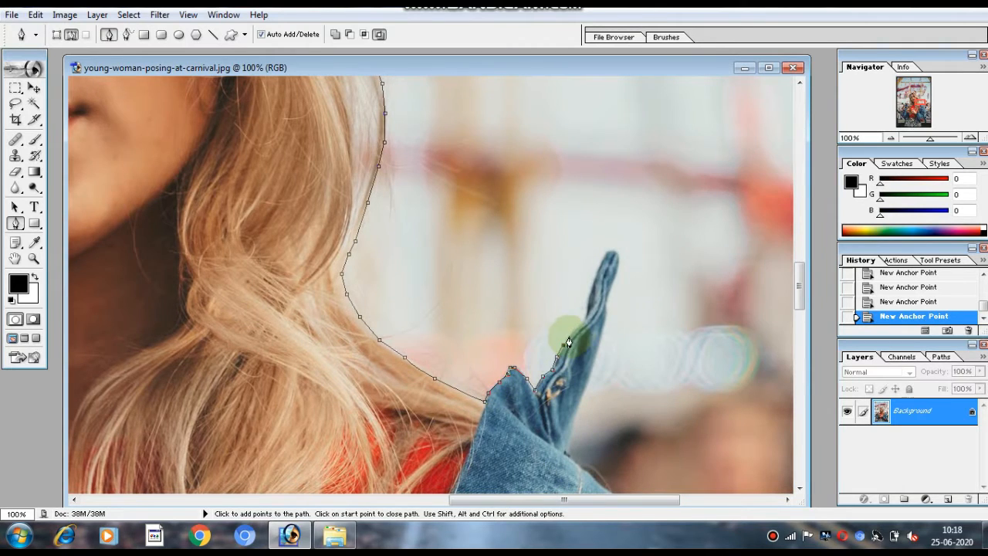
click(592, 290)
click(595, 280)
click(600, 267)
click(603, 259)
click(607, 250)
click(614, 250)
click(619, 254)
click(619, 263)
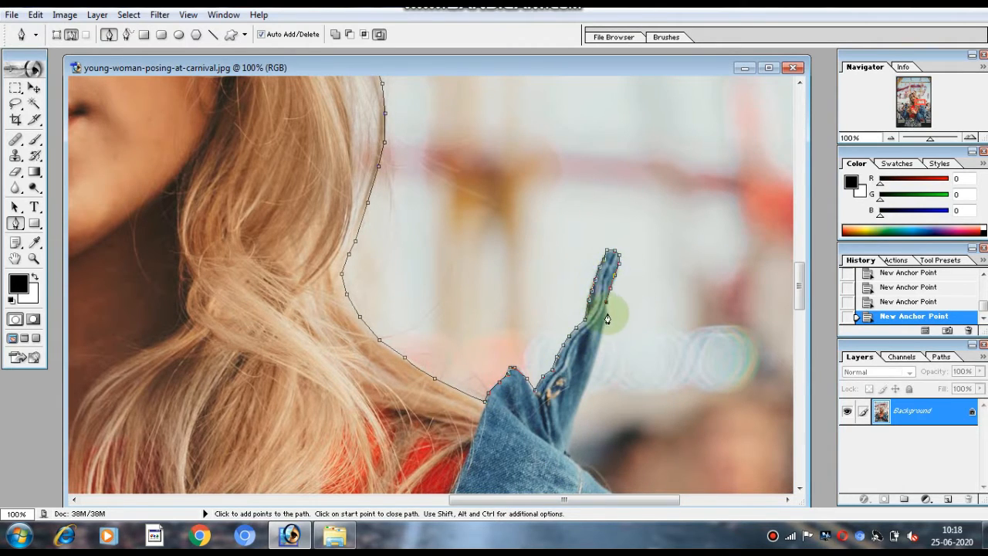
Step: Trace the path down the outer edge of the raised collar and onto the jacket's right shoulder
click(594, 359)
click(585, 388)
click(575, 414)
click(570, 436)
click(566, 454)
scroll(448, 325, down, 4)
click(582, 190)
click(594, 201)
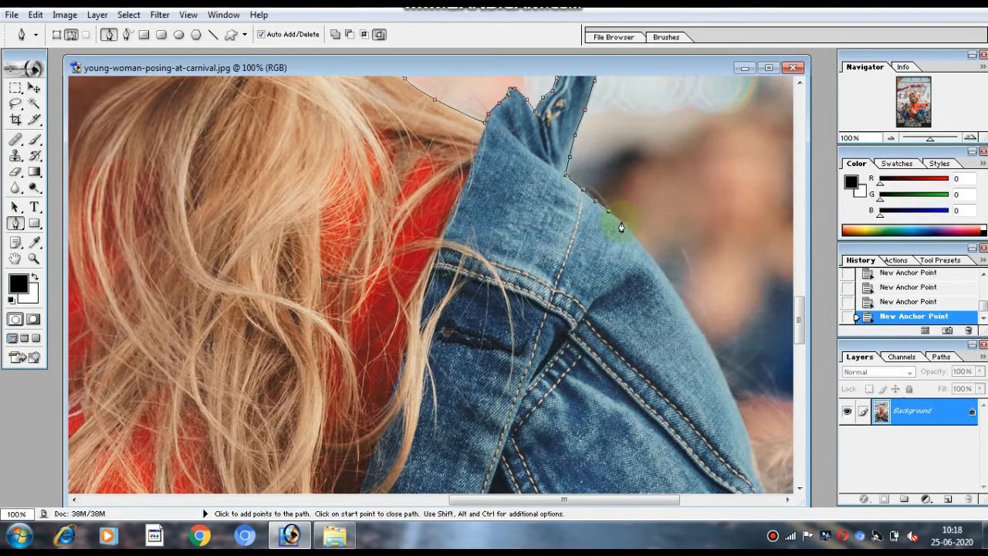
Step: Continue the path down the right shoulder seam and out along the top of the protruding denim flap
scroll(718, 367, down, 3)
scroll(497, 245, right, 4)
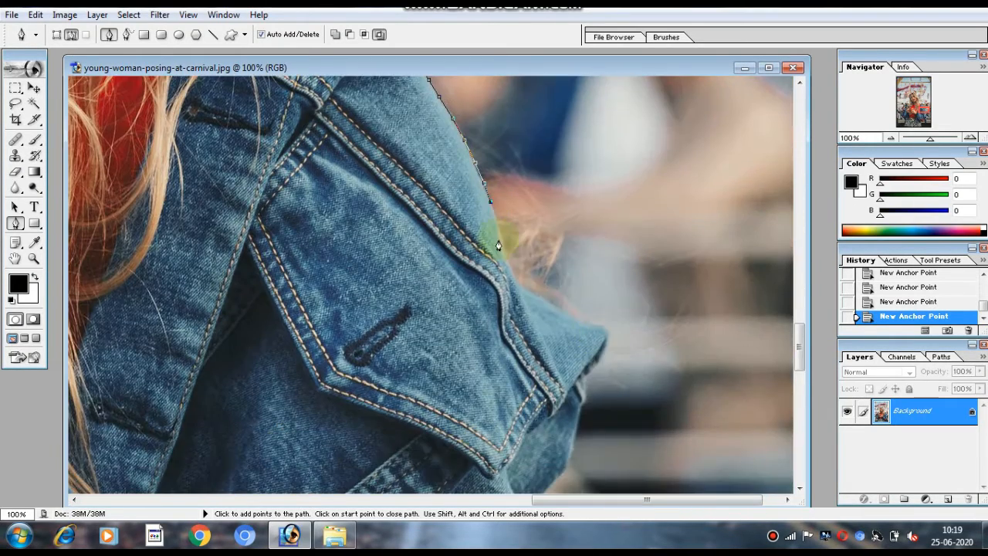
click(547, 299)
click(563, 312)
click(578, 320)
click(595, 325)
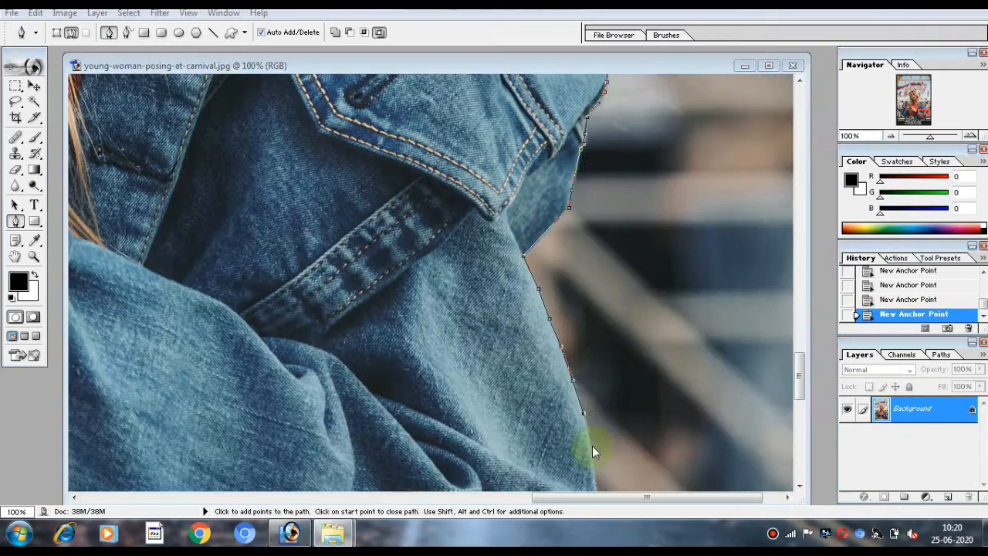
Step: Trace the right sleeve's outer edge down past the elbow to where it curves inward
click(592, 445)
click(591, 463)
scroll(540, 382, down, 7)
click(592, 157)
click(596, 187)
click(595, 204)
click(588, 224)
click(570, 253)
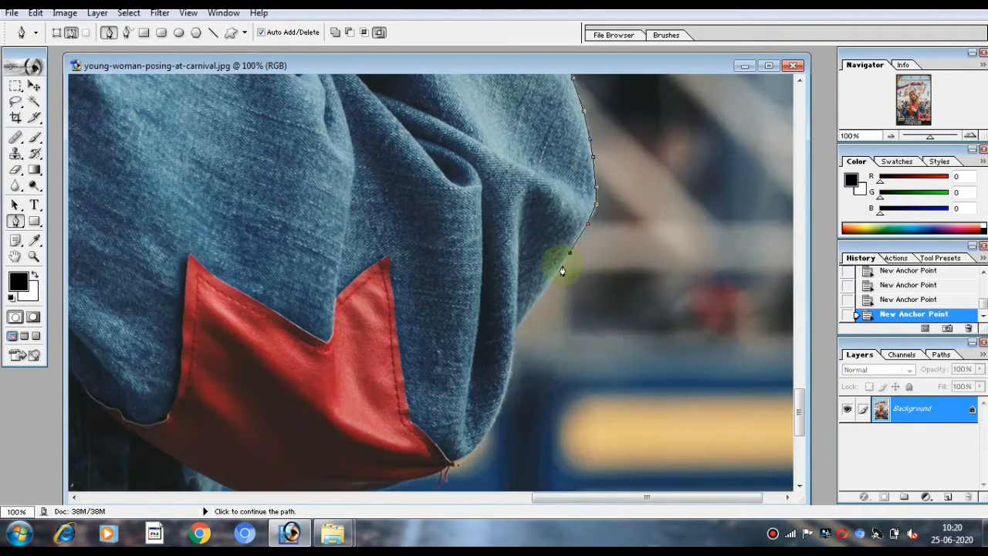
Step: Continue the path down the lower right sleeve to the tip beside the red patch
click(539, 301)
click(515, 331)
click(513, 357)
click(509, 379)
click(503, 399)
click(490, 430)
click(458, 461)
Step: Trace the path along the underside of the red patch on the right sleeve
scroll(455, 461, down, 5)
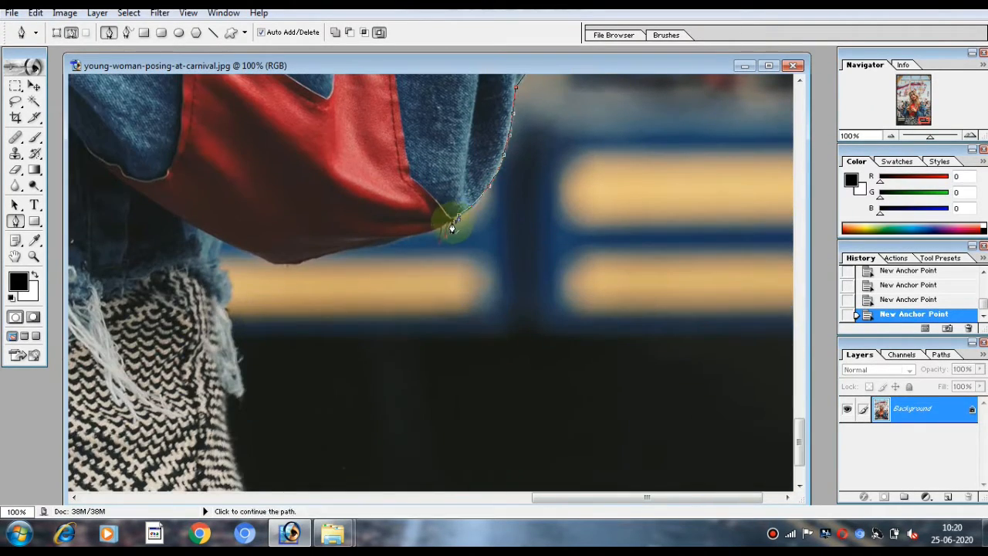
click(438, 232)
click(412, 236)
click(399, 240)
click(383, 244)
click(362, 249)
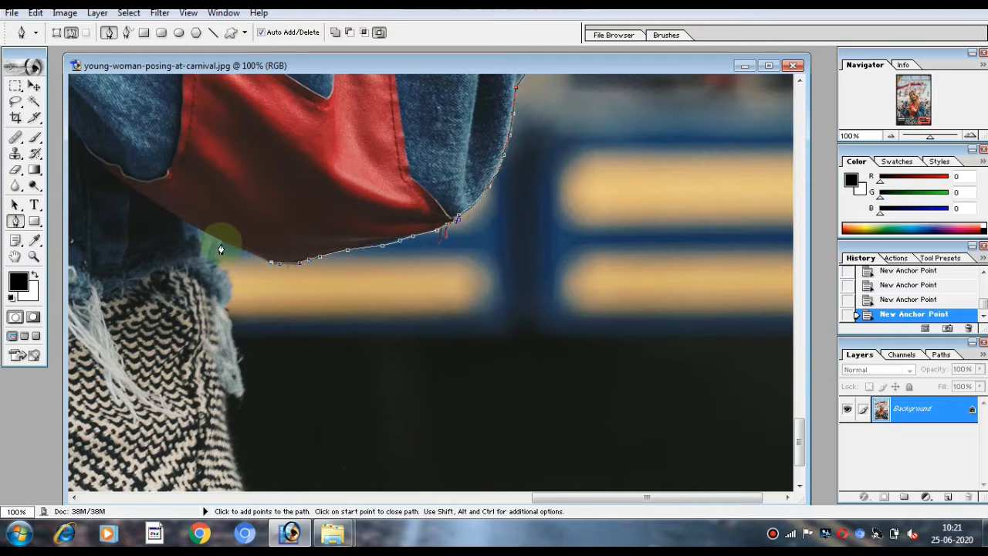
Step: Trace the outer edge of the frayed denim threads hanging on the skirt's right side
click(228, 312)
click(231, 321)
click(231, 332)
click(236, 346)
click(237, 361)
click(243, 377)
click(243, 389)
click(238, 398)
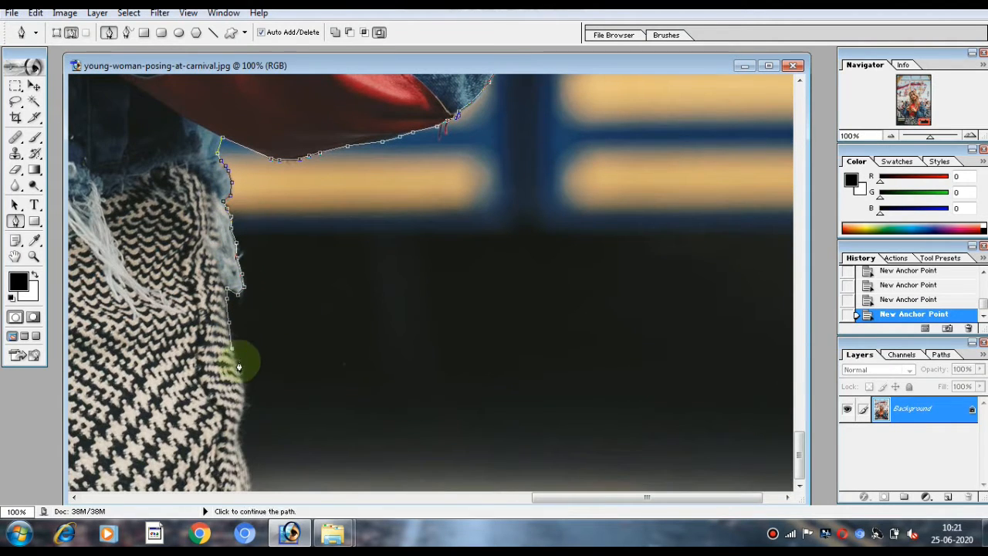
Step: Trace the skirt's lower right edge, close the path, and convert it to a new anti-aliased selection
click(238, 367)
click(243, 384)
click(244, 400)
click(238, 426)
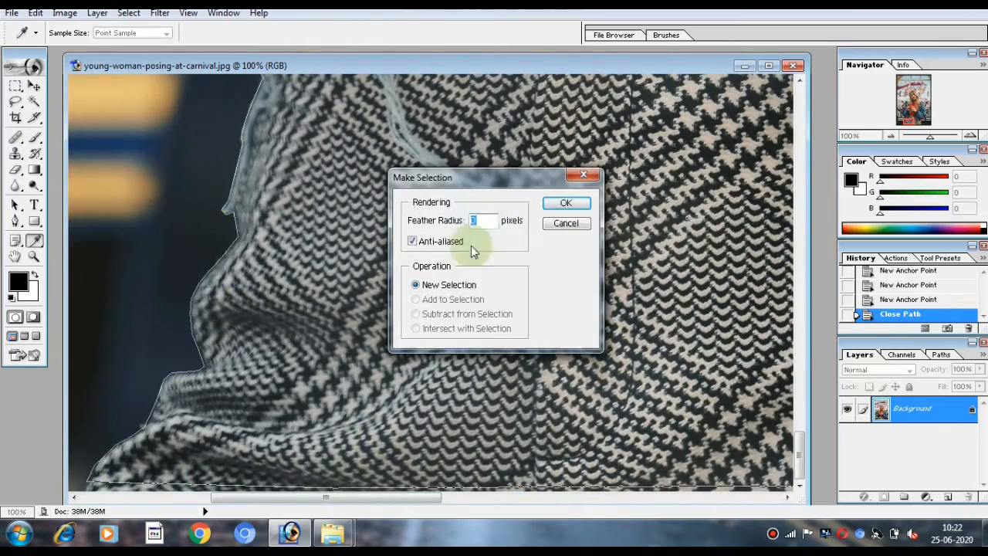
key(Return)
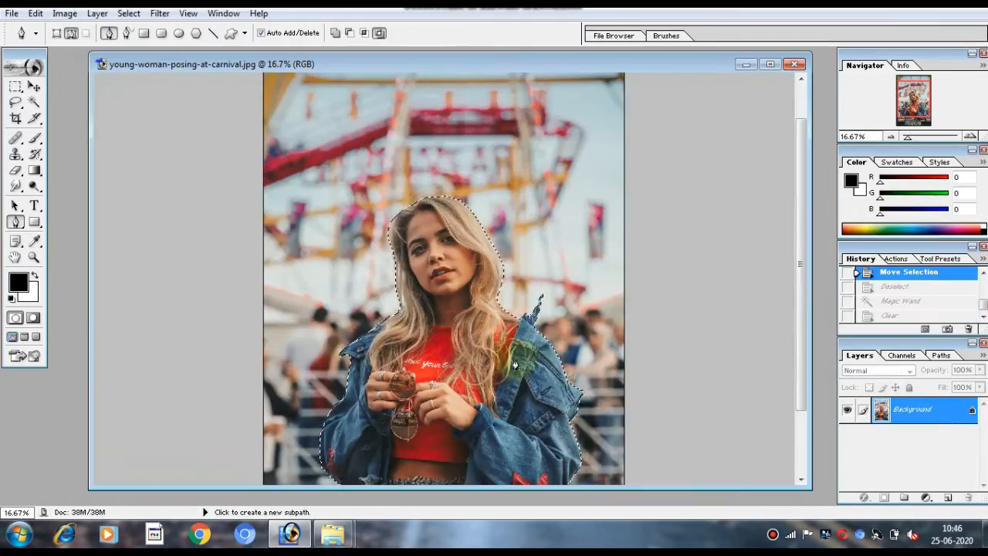
Step: Create a new white RGB document 6000 by 6000 pixels
click(800, 327)
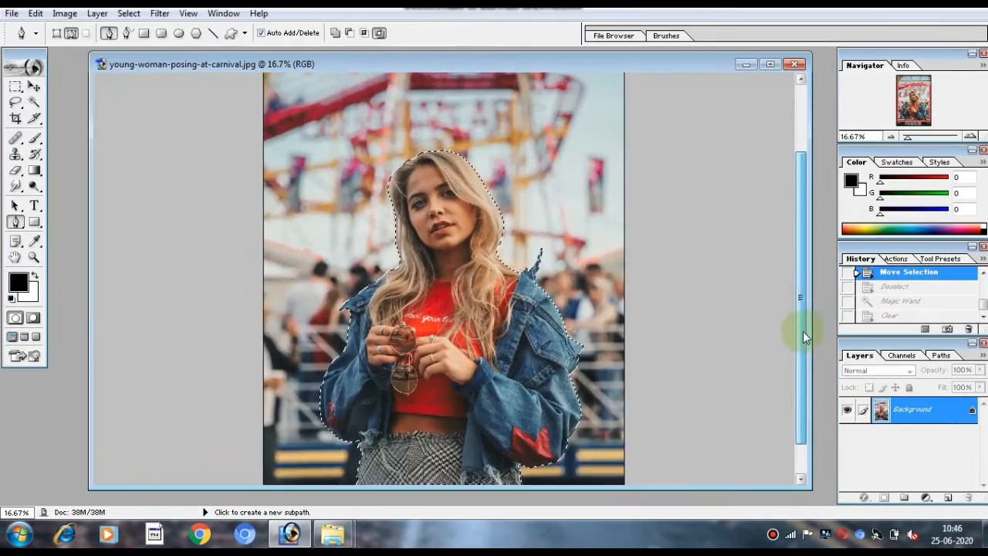
click(12, 13)
click(35, 26)
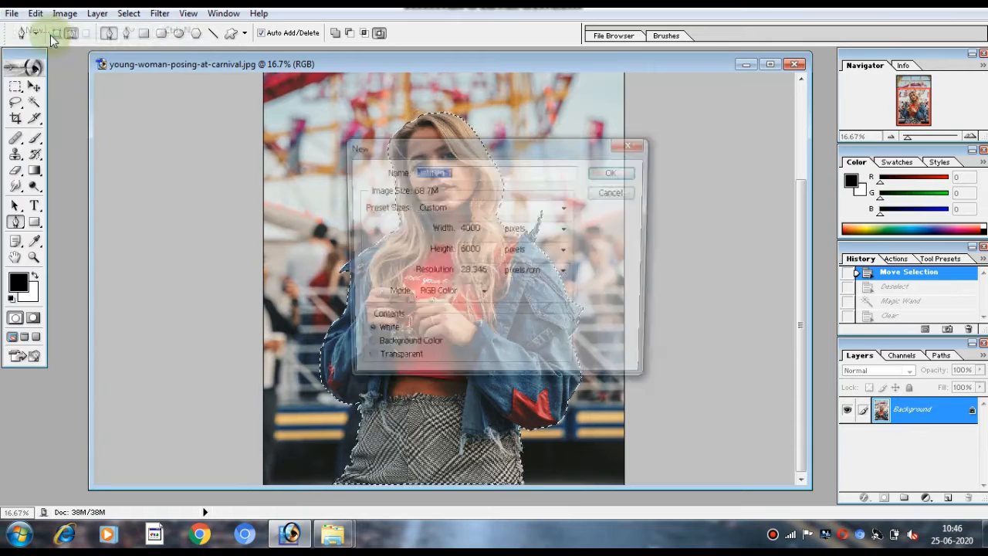
click(481, 229)
text(6)
click(615, 171)
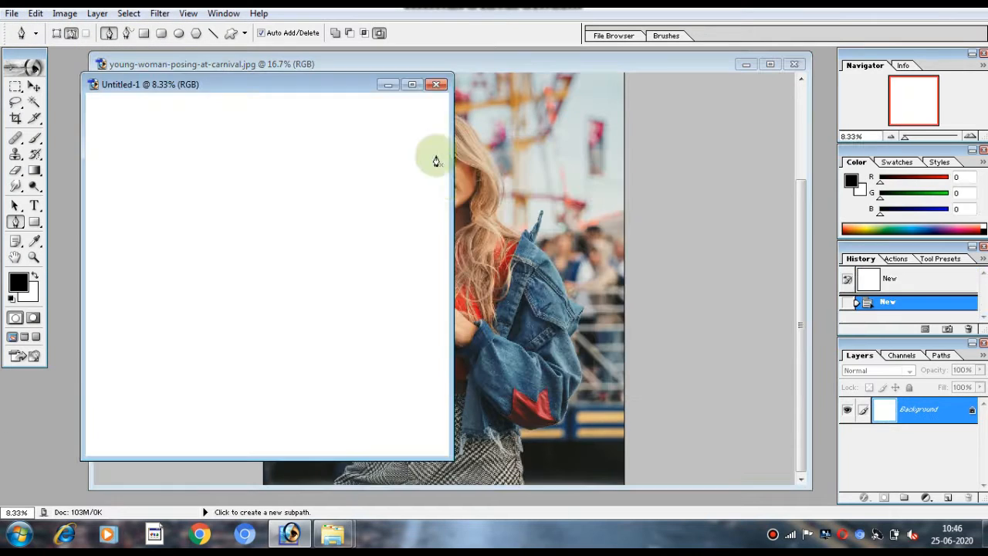
Step: Activate the Move tool and shift the carnival photo's window so its selected woman sits beside the blank document
click(33, 86)
click(324, 64)
drag(90, 54, 380, 95)
Step: Try placing the selected woman in the blank document and undo the placement
drag(591, 311, 265, 252)
key(ctrl+alt+z)
key(ctrl+alt+z)
Step: Resize the blank document to 5000 by 5000 pixels
right_click(323, 84)
click(355, 113)
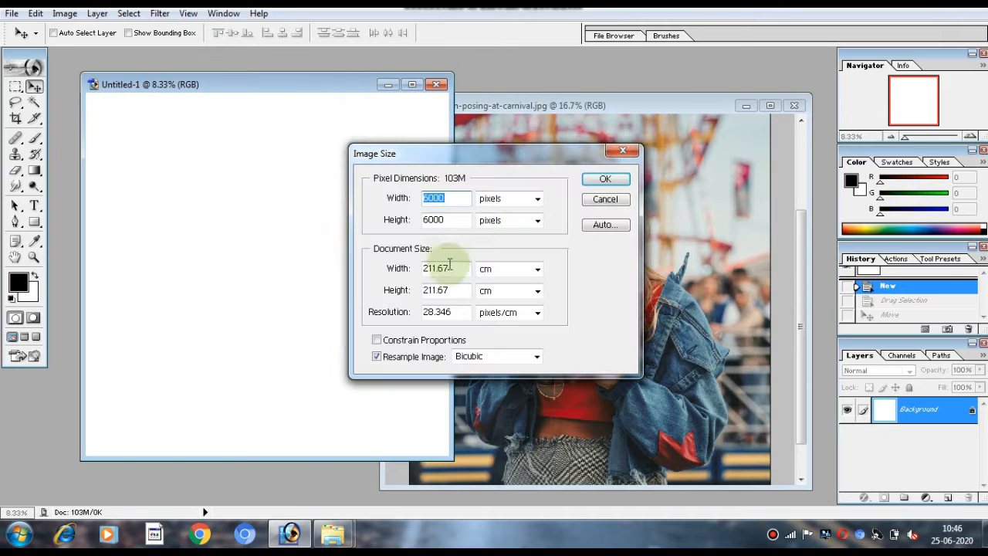
key(BackSpace)
text(5)
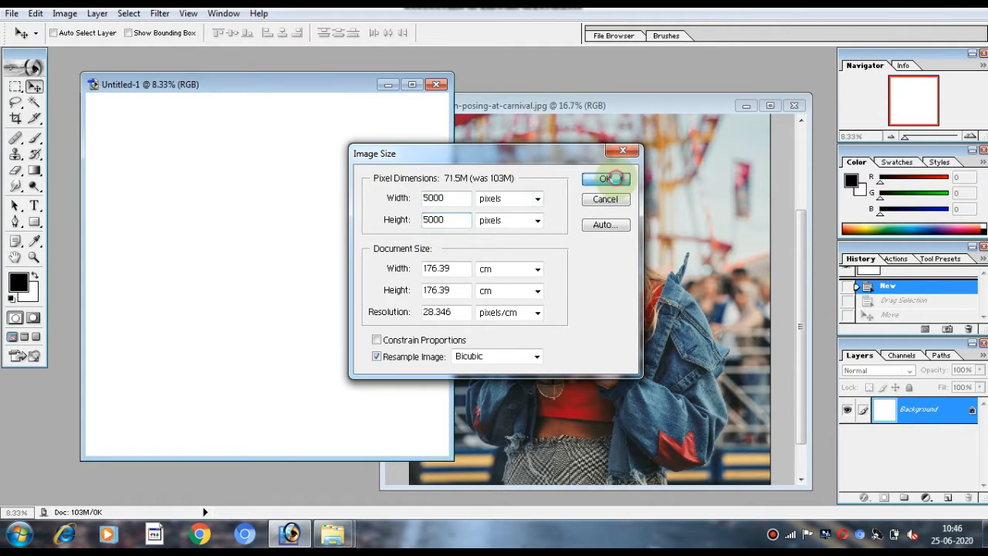
click(603, 178)
Step: Copy the selected woman into the middle of the blank document and enlarge that document's window
drag(577, 180, 294, 239)
drag(295, 239, 212, 230)
click(744, 107)
drag(392, 398, 735, 464)
key(ctrl+plus)
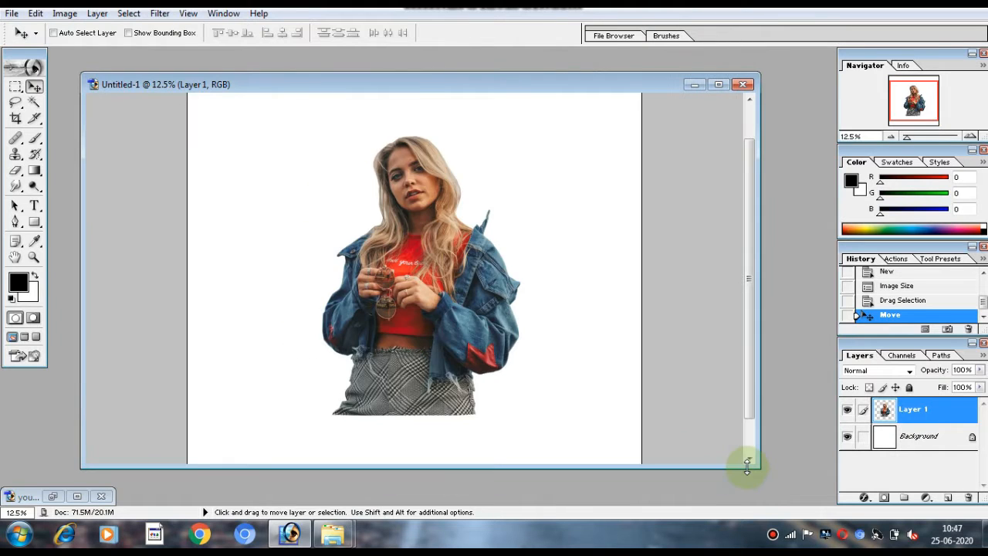
key(ctrl+plus)
drag(809, 258, 806, 225)
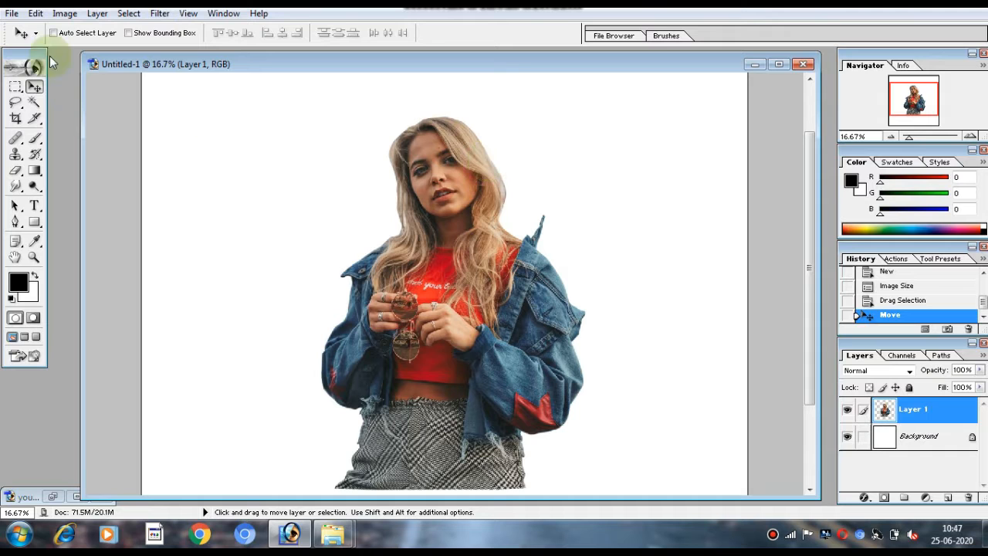
Step: Open the black dripping-paint image download.png
click(12, 13)
click(39, 47)
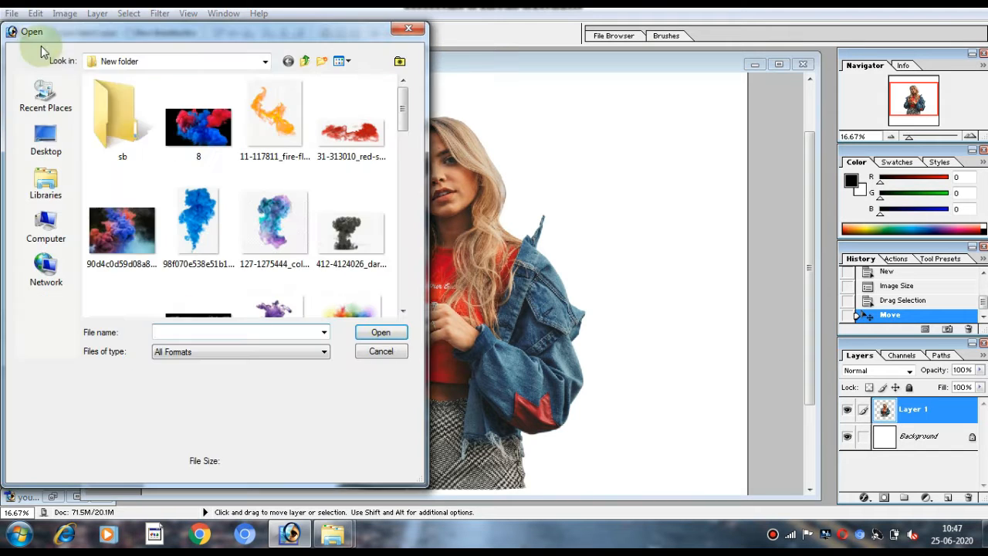
drag(406, 108, 404, 182)
double_click(199, 193)
Step: Resize the drip image to 2000 by 2000 pixels
right_click(183, 91)
click(183, 115)
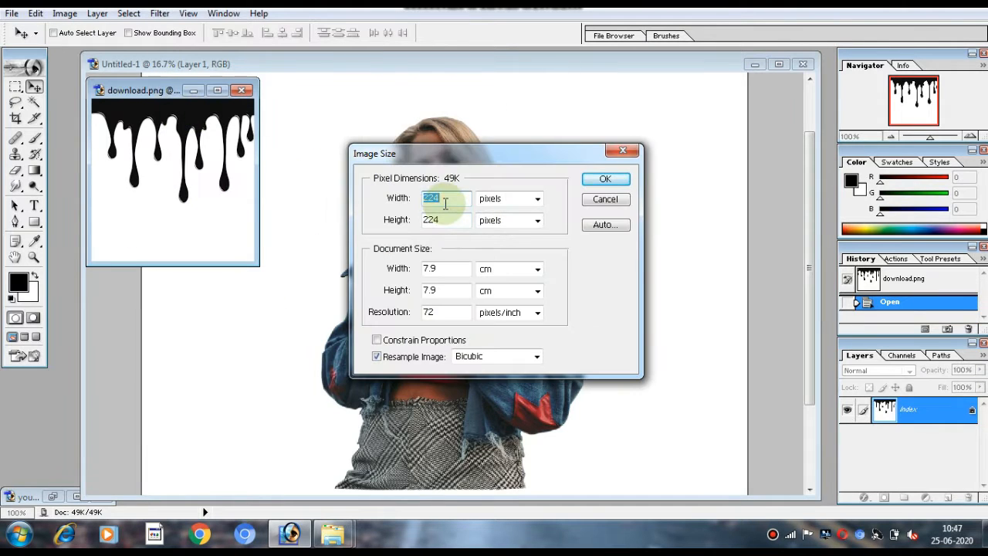
text(2000)
text(200)
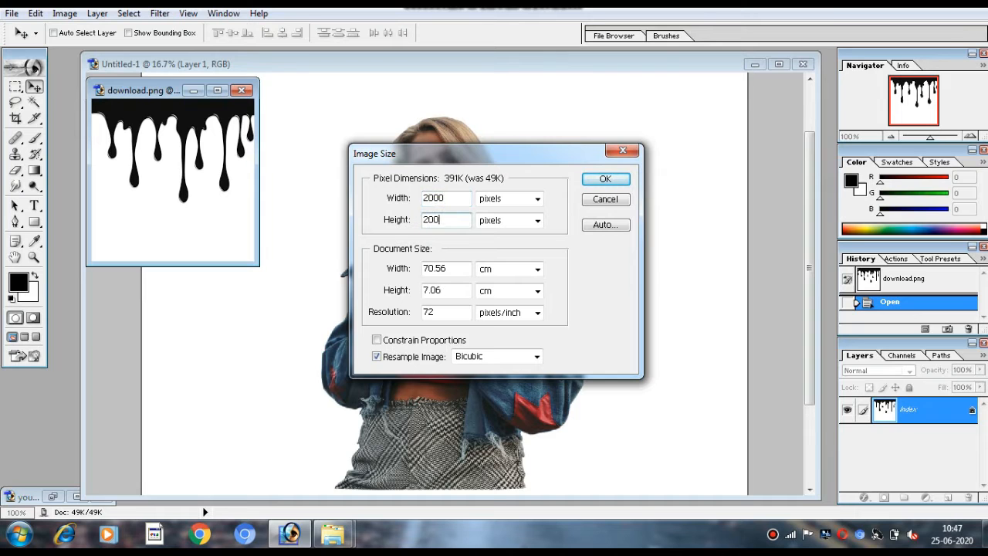
text(0)
key(Return)
Step: Set the drip image's width to 2100 pixels and tighten its window around the image
key(ctrl+minus)
key(ctrl+minus)
key(ctrl+minus)
key(ctrl+minus)
key(ctrl+minus)
key(ctrl+minus)
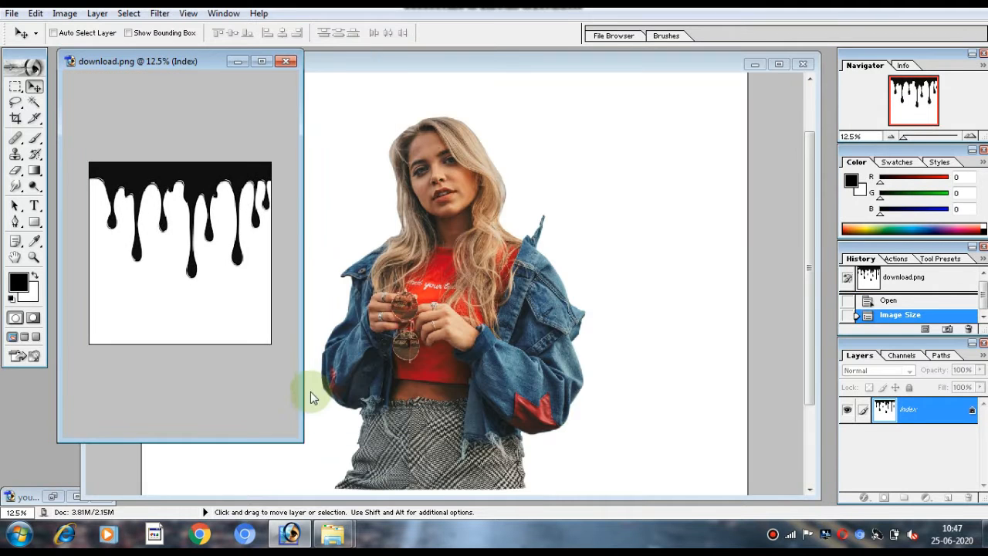
drag(302, 441, 299, 390)
right_click(163, 61)
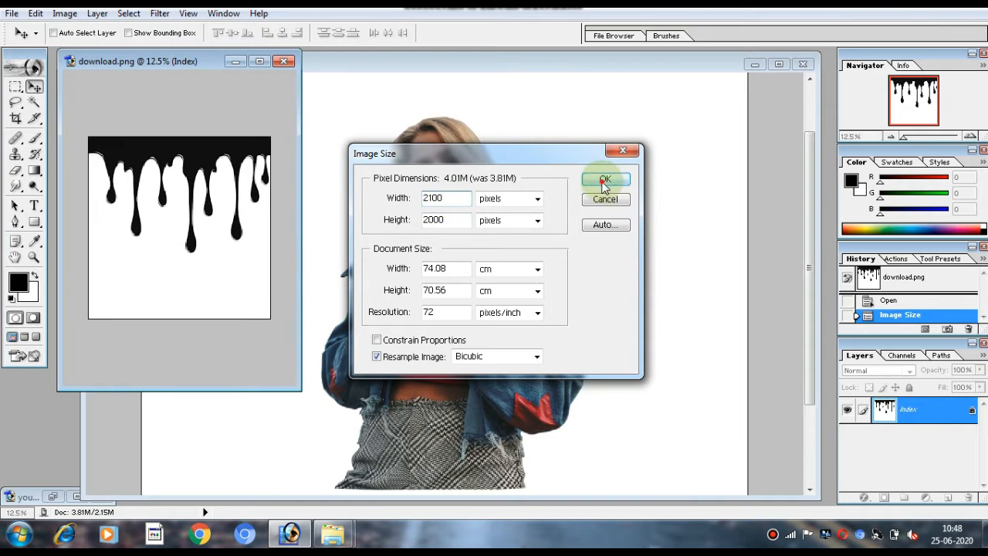
click(605, 180)
Step: Outline the whole drip image with a closed Pen tool path and convert the path to a selection
click(16, 206)
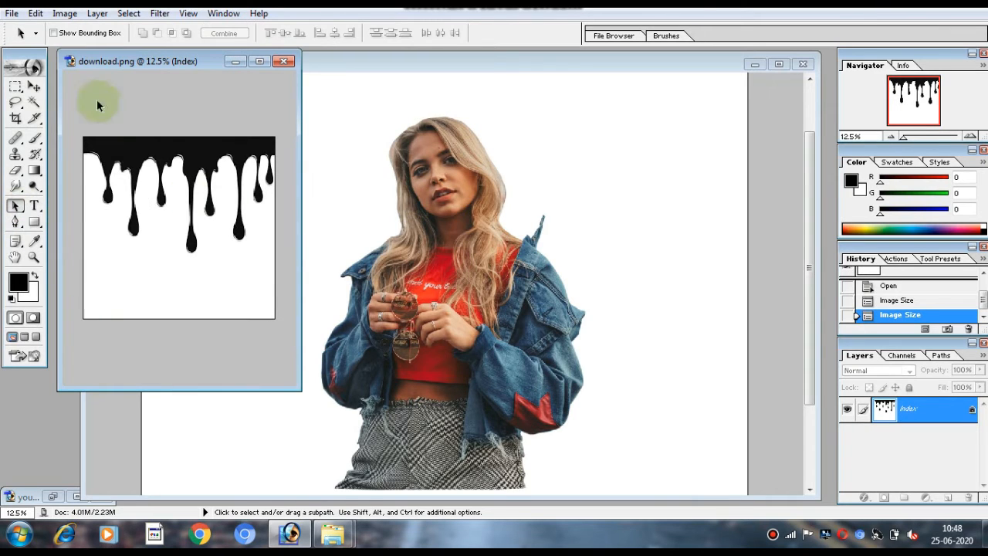
click(14, 221)
click(83, 317)
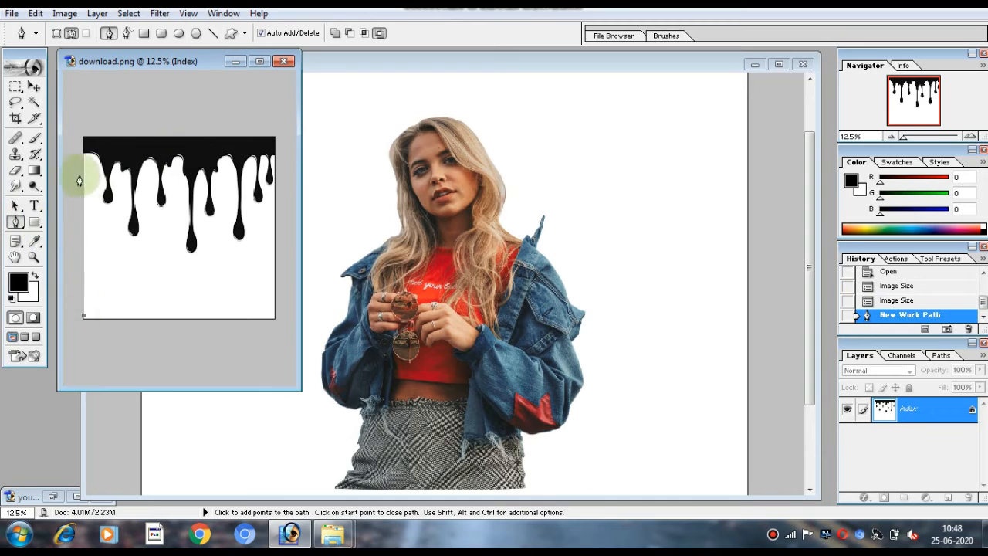
click(83, 138)
click(274, 139)
click(275, 315)
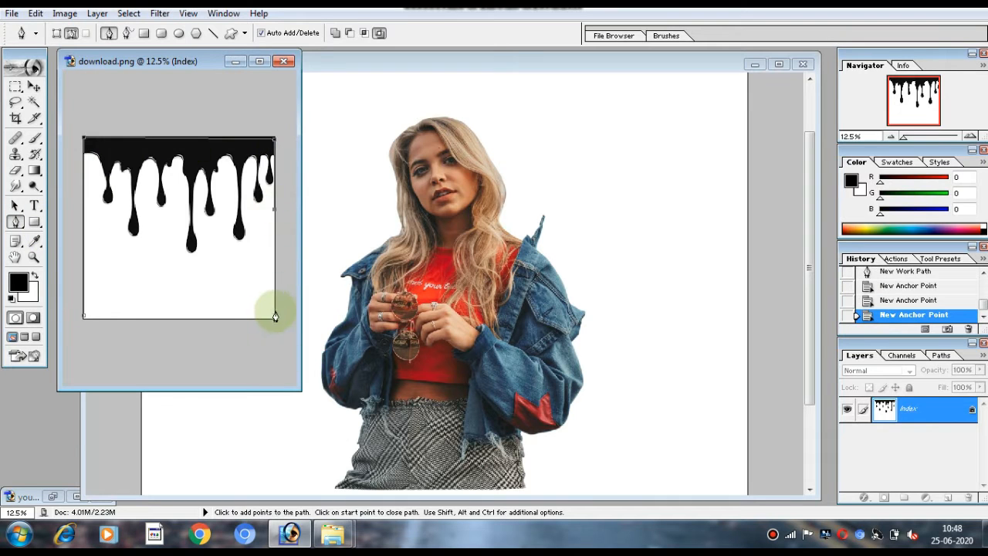
click(84, 316)
right_click(131, 279)
click(173, 349)
click(577, 193)
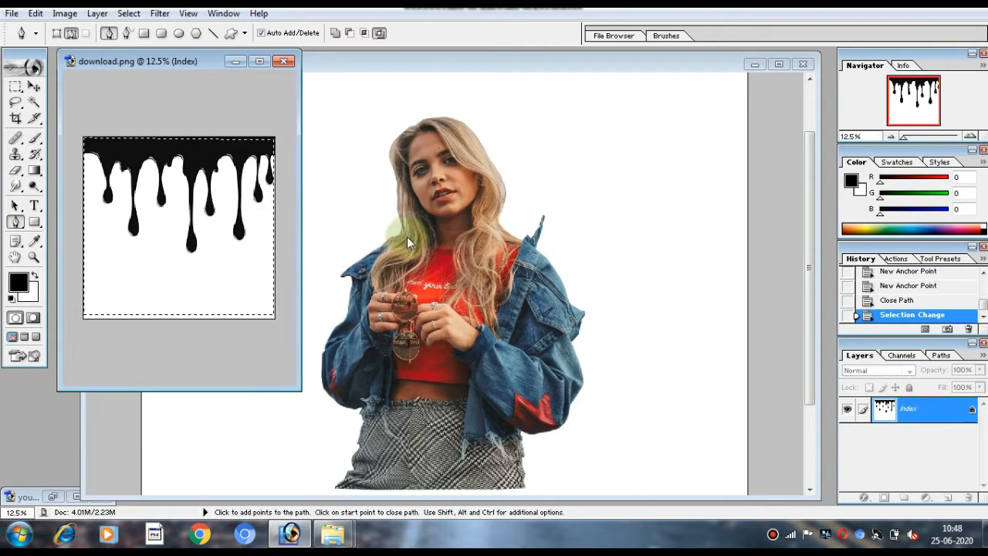
Step: Copy the selected drips into the woman's document and place them over her torso
click(34, 86)
drag(154, 224, 358, 255)
drag(364, 196, 412, 326)
key(ctrl+minus)
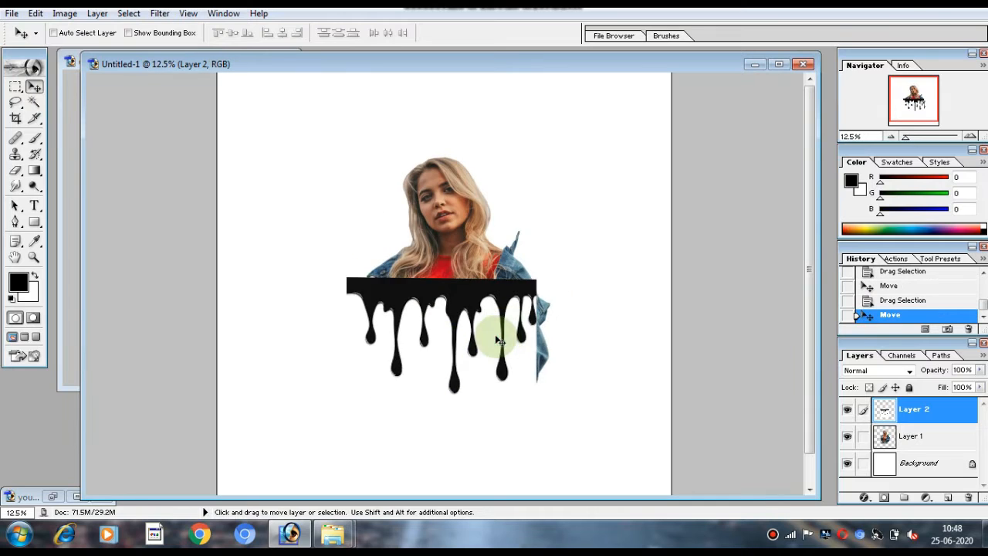
Step: Lower the drip layer to just below the woman's hands and set its blending mode to Screen
drag(497, 338, 505, 394)
drag(808, 320, 808, 348)
click(880, 370)
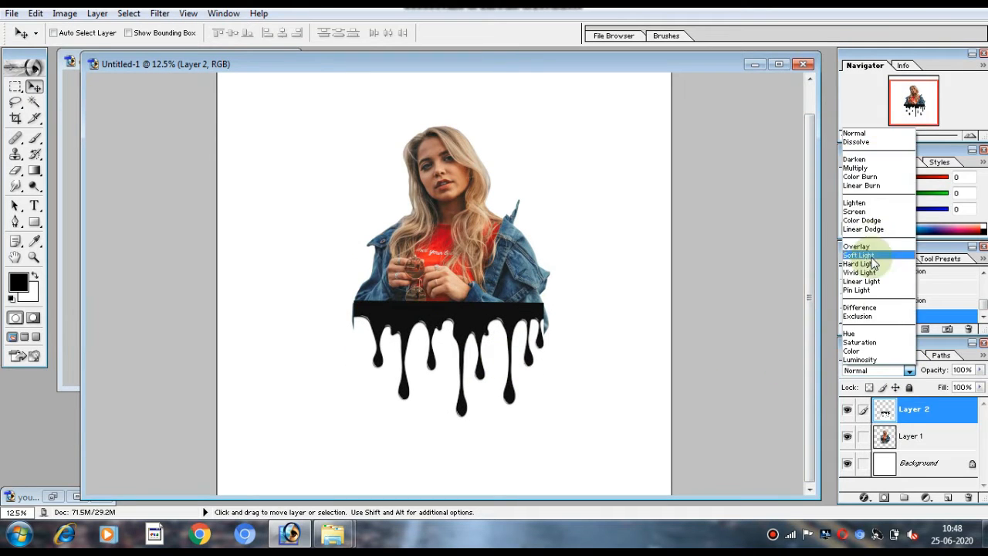
click(855, 212)
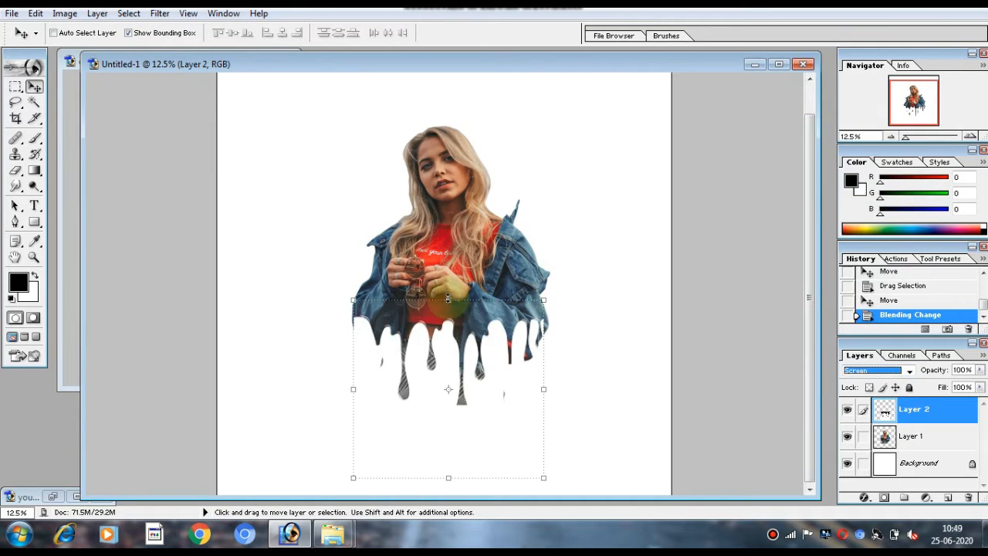
Step: Raise the drip layer slightly and widen it on both sides to about 104.6%
drag(448, 299, 448, 286)
drag(450, 478, 450, 465)
drag(545, 375, 552, 373)
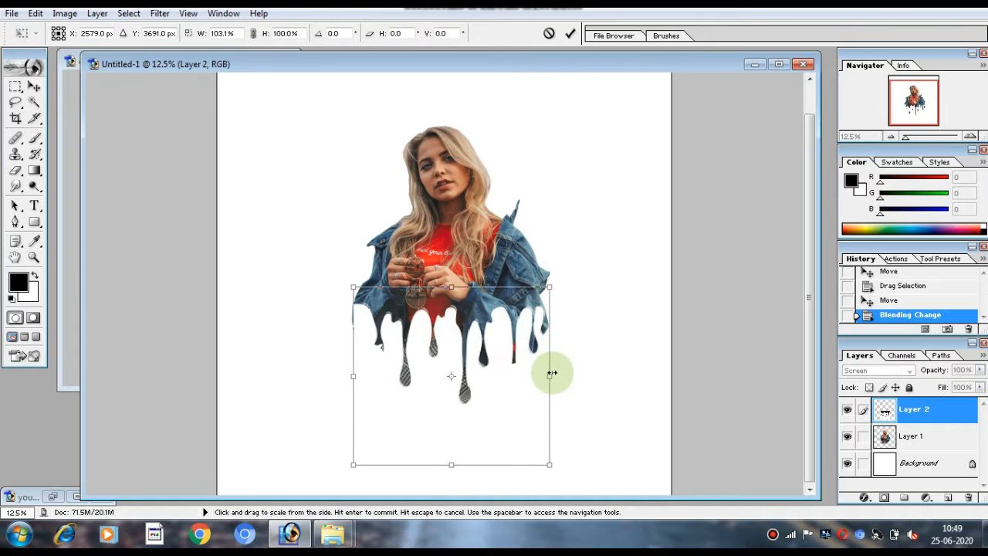
drag(353, 376, 350, 375)
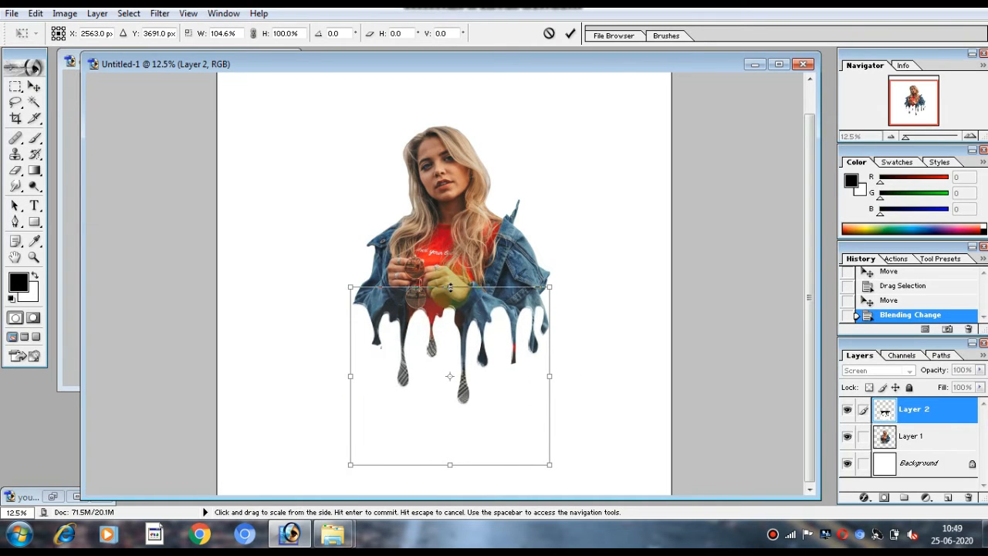
Step: Stretch the drip layer to about 105.4% width, extend its upper edge, align it with the jacket, and apply the transform
drag(450, 287, 450, 282)
mouse_move(475, 365)
mouse_down()
mouse_move(488, 375)
mouse_move(475, 362)
mouse_up()
drag(549, 368, 551, 366)
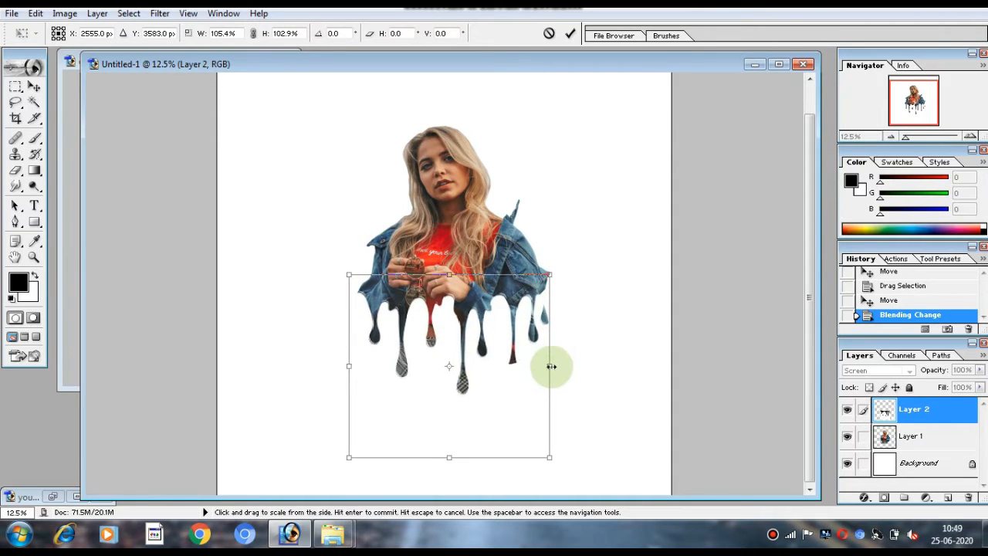
drag(436, 332, 436, 340)
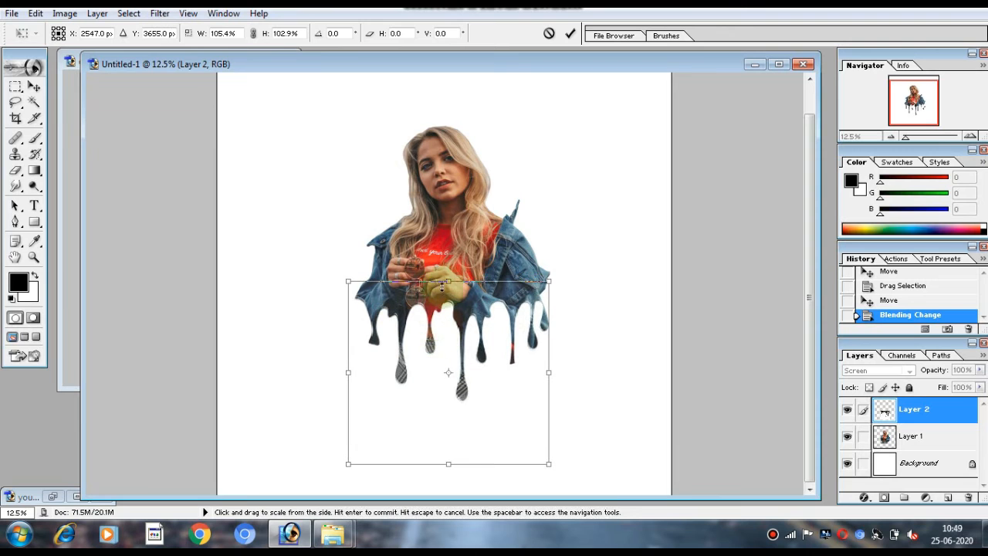
drag(448, 281, 448, 278)
click(569, 33)
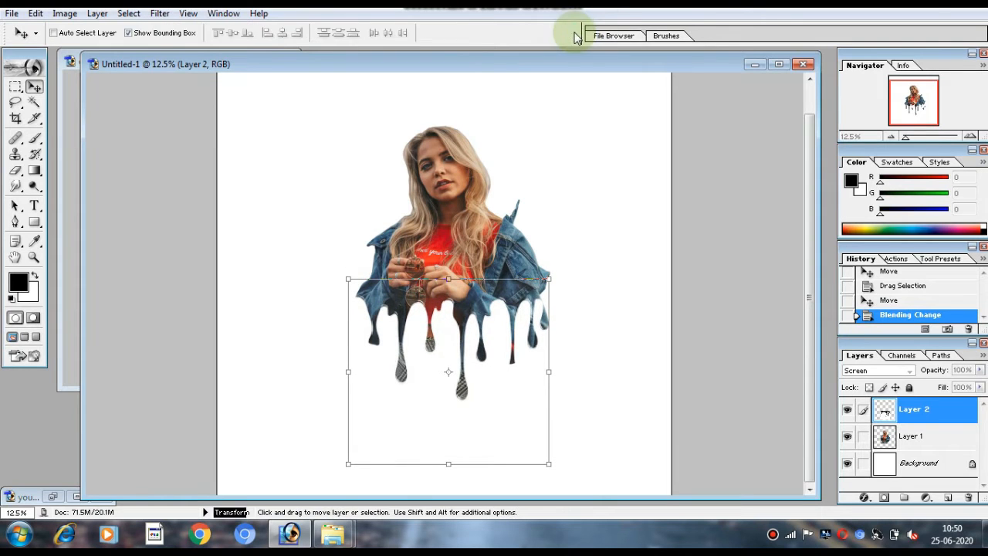
Step: Open the colorful smoke image abstract-splash-colorful-smoke-background-vector-8330973.jpg
click(12, 13)
click(39, 46)
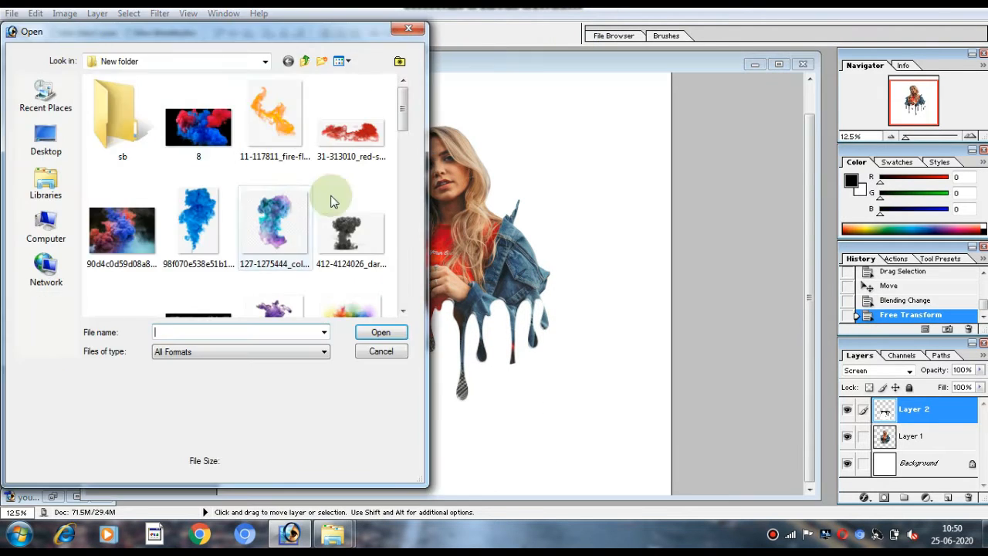
scroll(331, 199, down, 3)
double_click(331, 85)
right_click(300, 88)
click(346, 109)
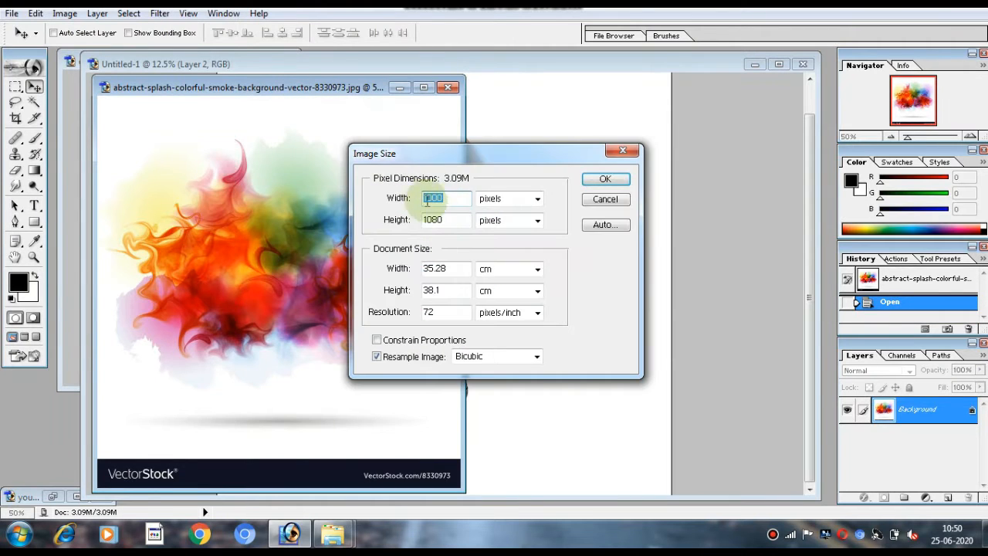
click(615, 181)
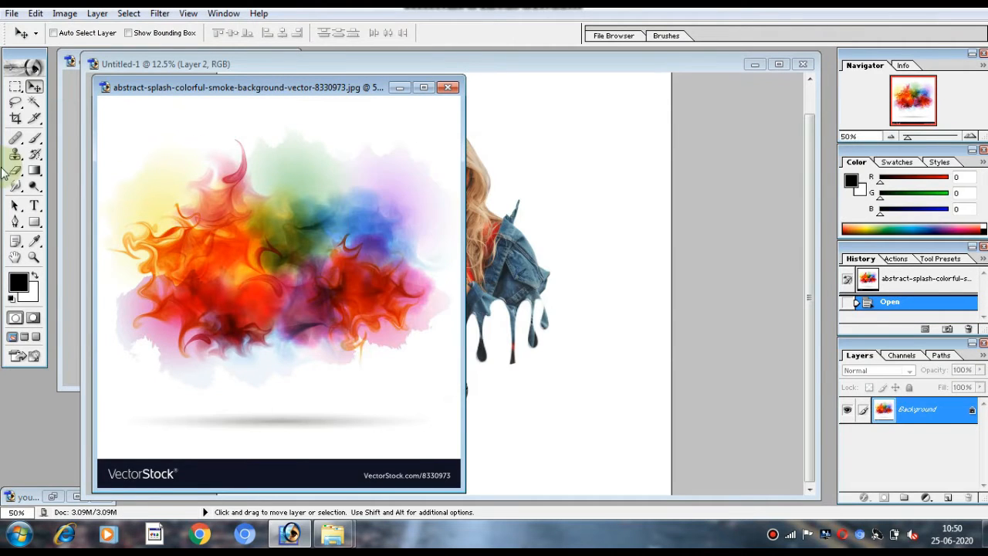
Step: Resize the colorful smoke image to 3000 by 3180 pixels
right_click(220, 85)
click(257, 110)
click(428, 198)
key(BackSpace)
text(3080)
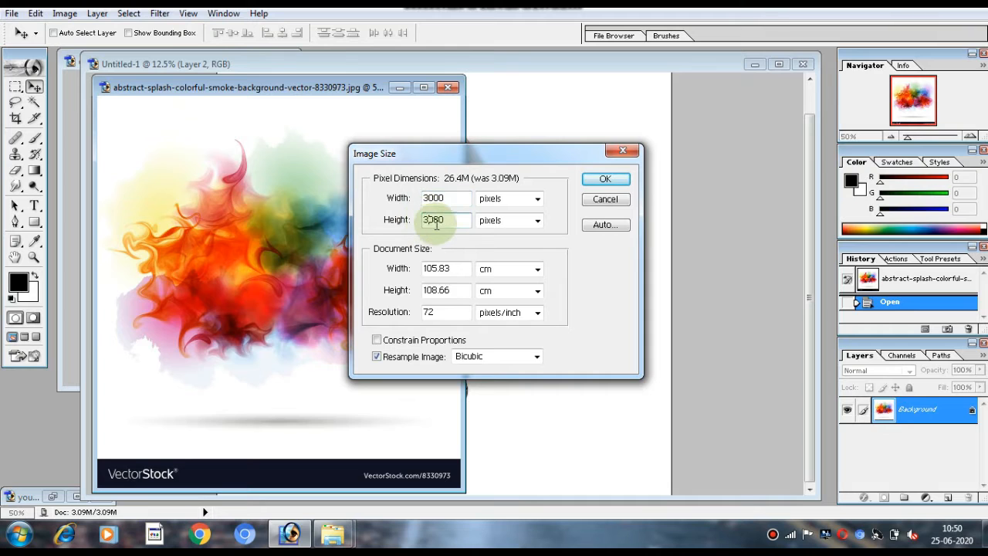
key(Delete)
text(1)
click(603, 181)
Step: Draw a closed rectangular Pen tool path around the colored smoke, leaving out the shadow and VectorStock banner
key(ctrl+minus)
key(ctrl+minus)
key(ctrl+minus)
key(ctrl+minus)
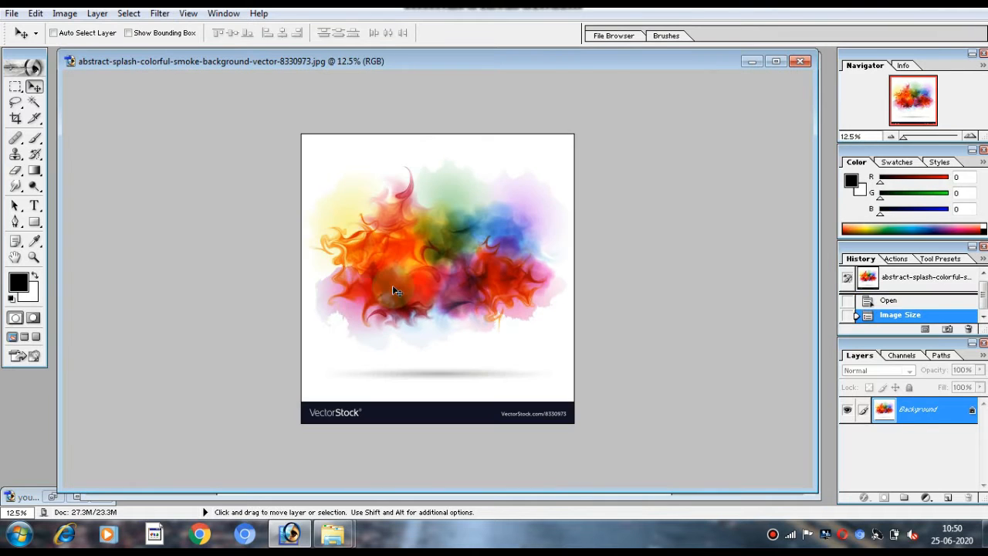
click(16, 224)
click(304, 356)
click(303, 137)
click(573, 140)
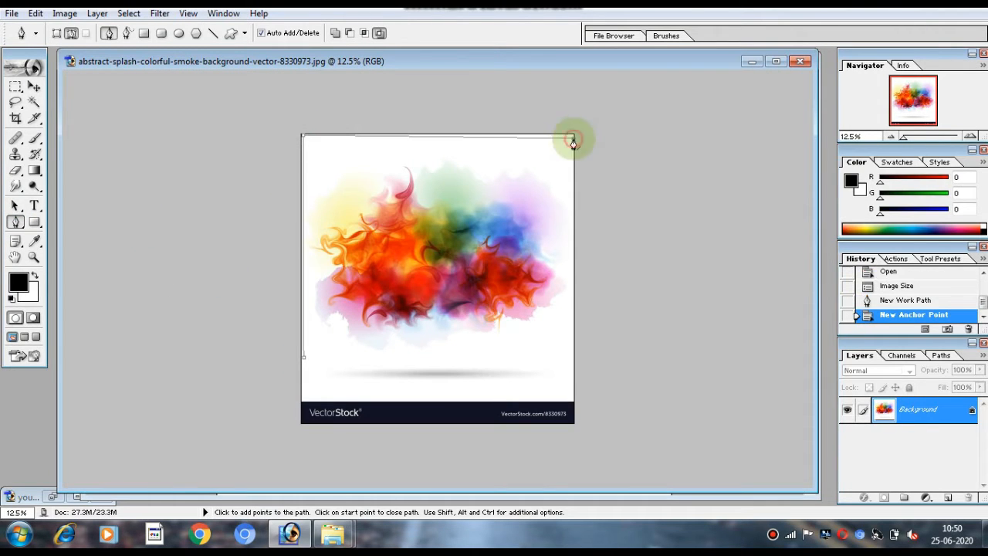
click(574, 355)
click(304, 357)
Step: Convert the closed path around the smoke to a selection
right_click(332, 346)
click(377, 412)
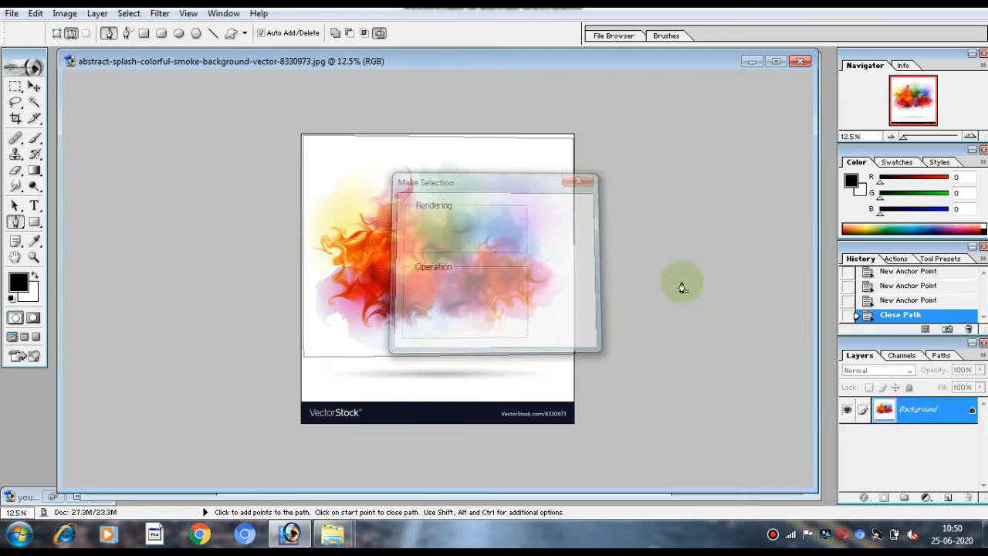
key(Return)
Step: Copy the selected smoke into the woman's document and arrange its layer behind the woman's layer
drag(819, 490, 358, 407)
click(33, 86)
drag(193, 186, 423, 198)
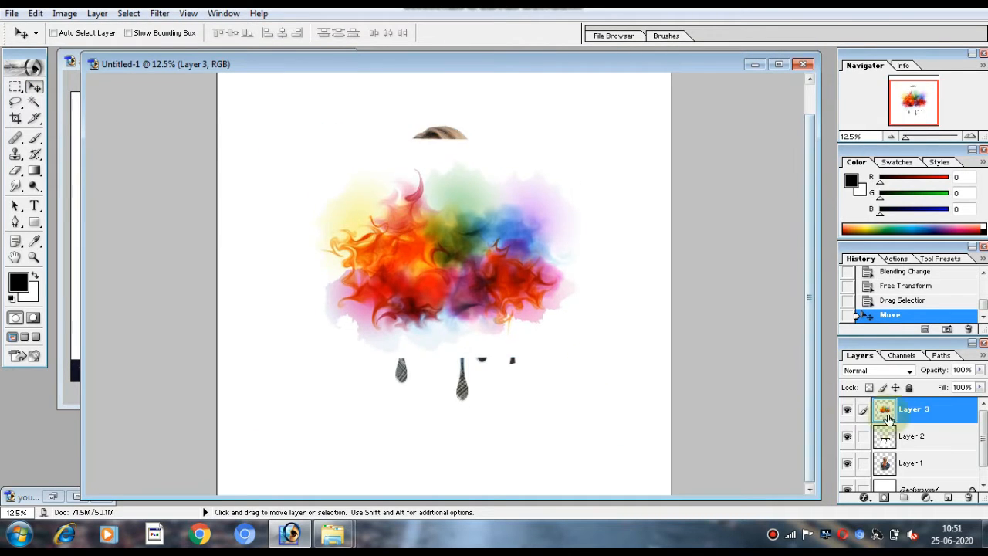
drag(883, 410, 906, 483)
drag(545, 163, 553, 163)
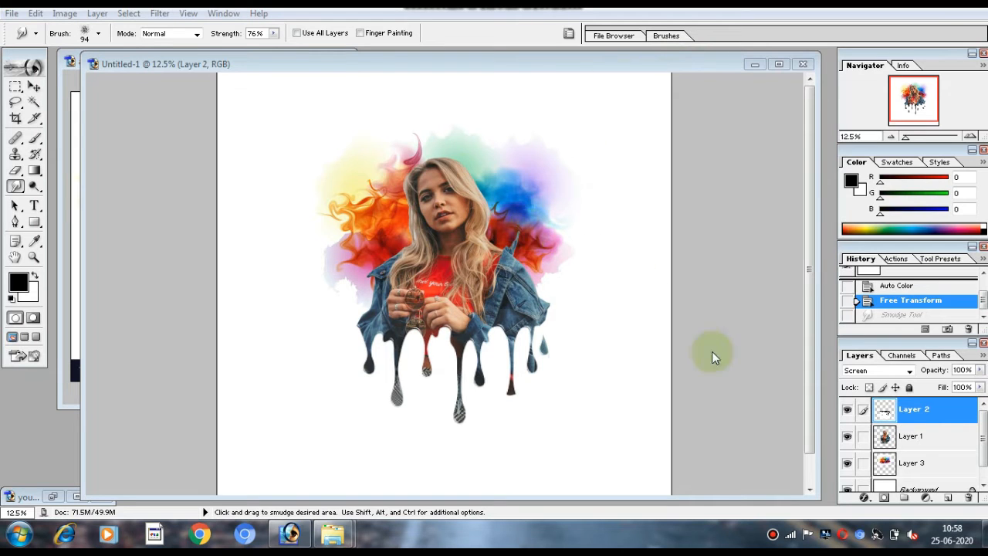
Step: Merge the woman, smoke and drip layers down into the Background layer
click(923, 438)
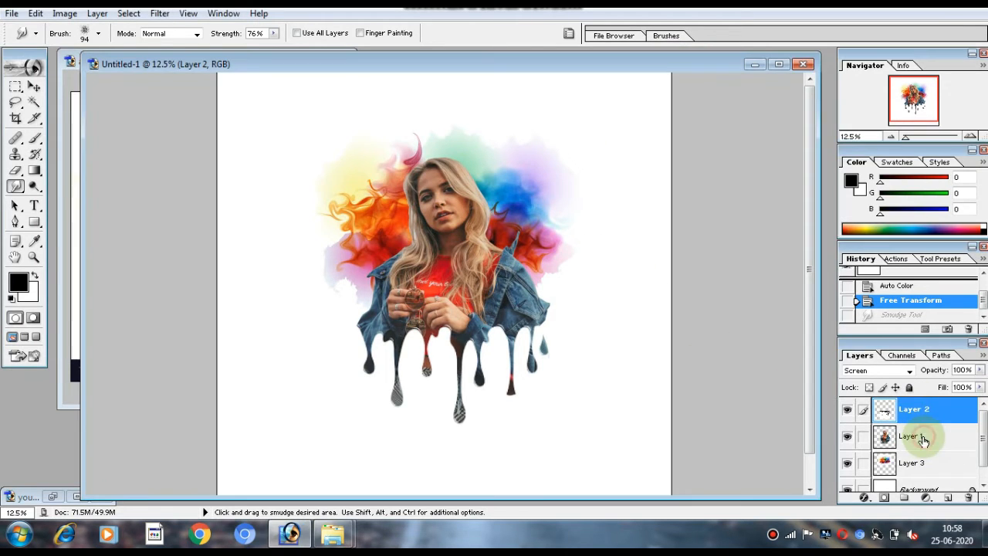
click(913, 437)
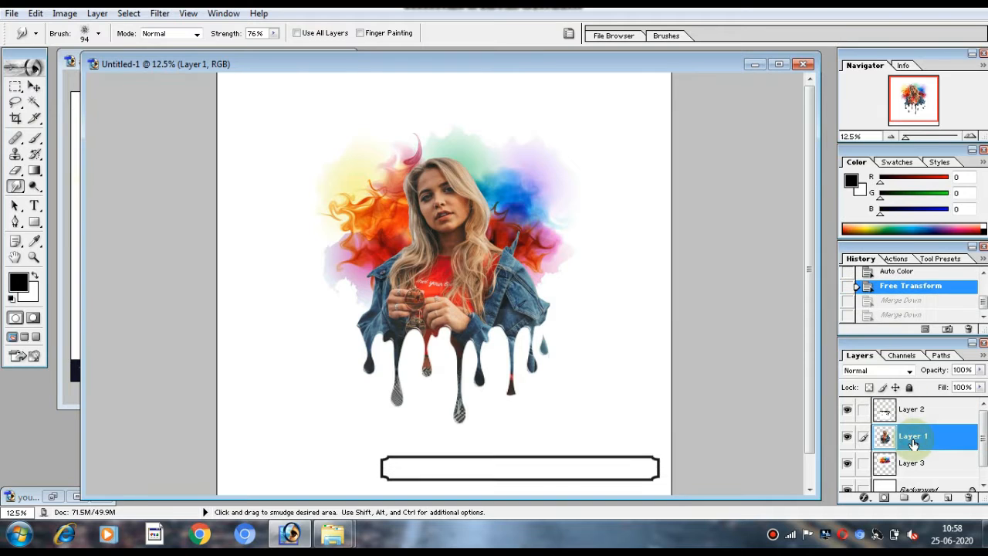
key(ctrl+e)
key(ctrl+e)
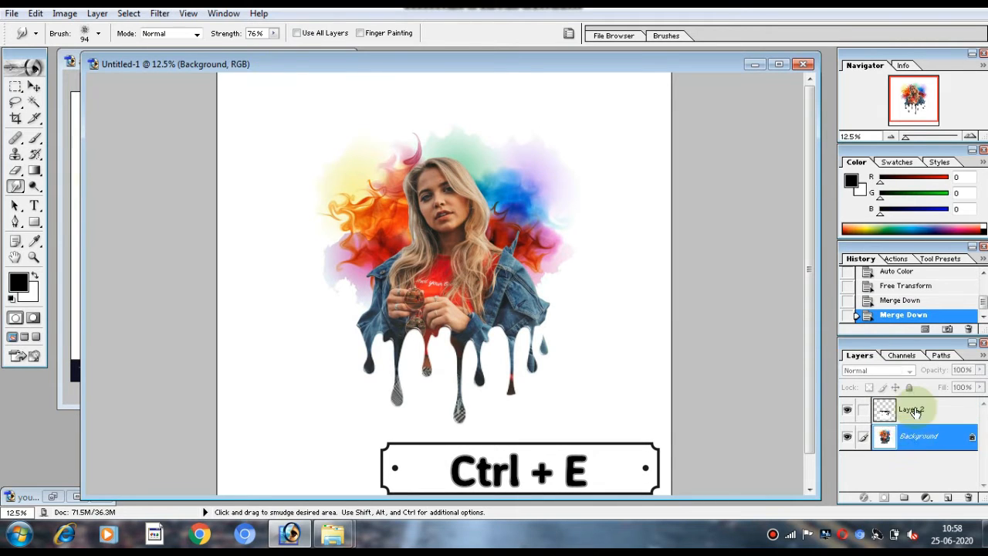
click(913, 409)
key(ctrl+e)
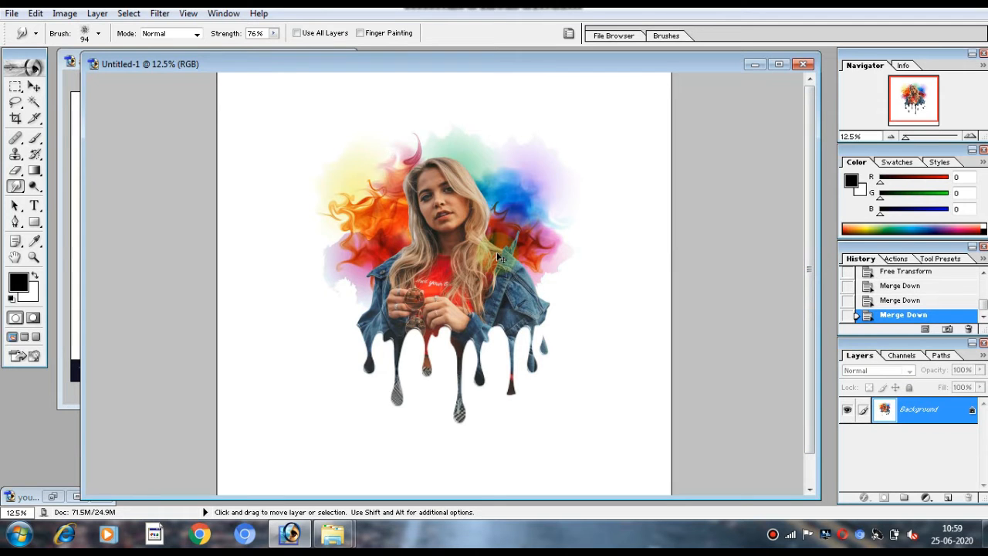
Step: Set up the Smudge tool with the textured 59-pixel brush tip enlarged to a 104 px diameter
key(ctrl+plus)
drag(809, 247, 809, 223)
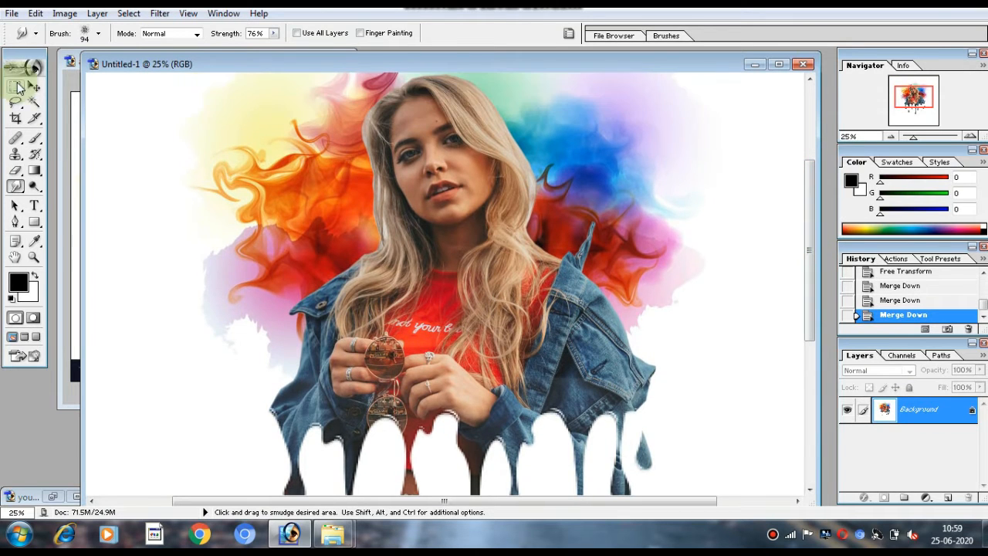
click(35, 87)
right_click(16, 186)
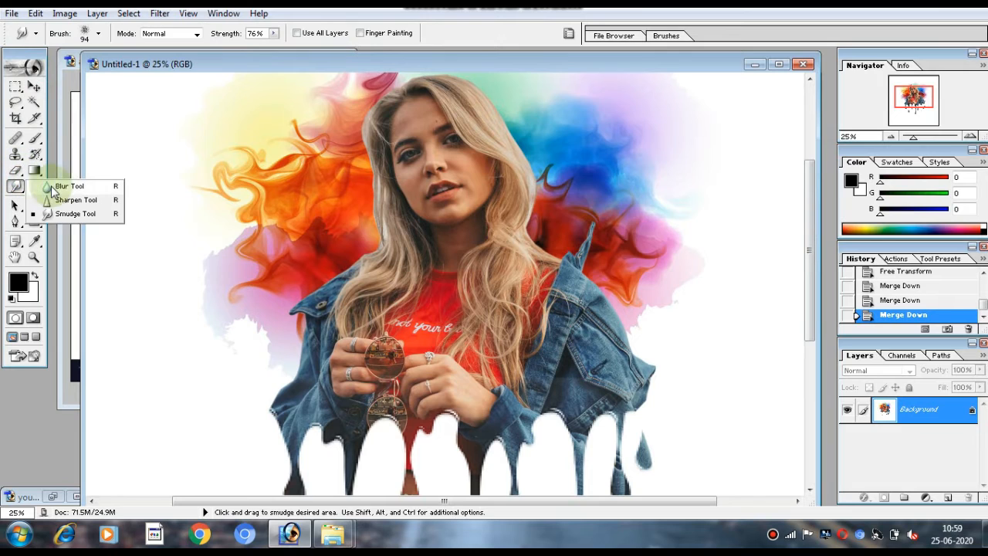
click(64, 215)
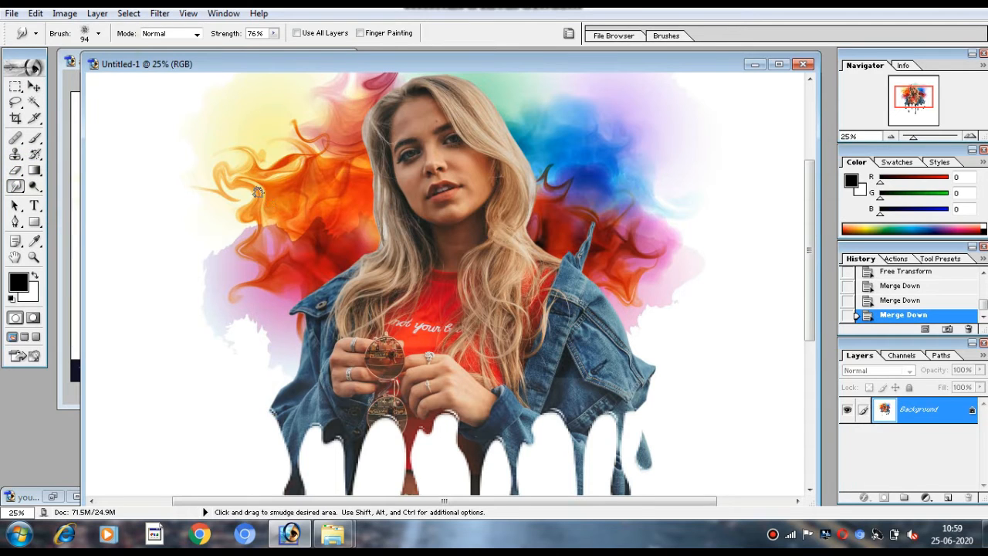
click(98, 34)
scroll(158, 154, down, 2)
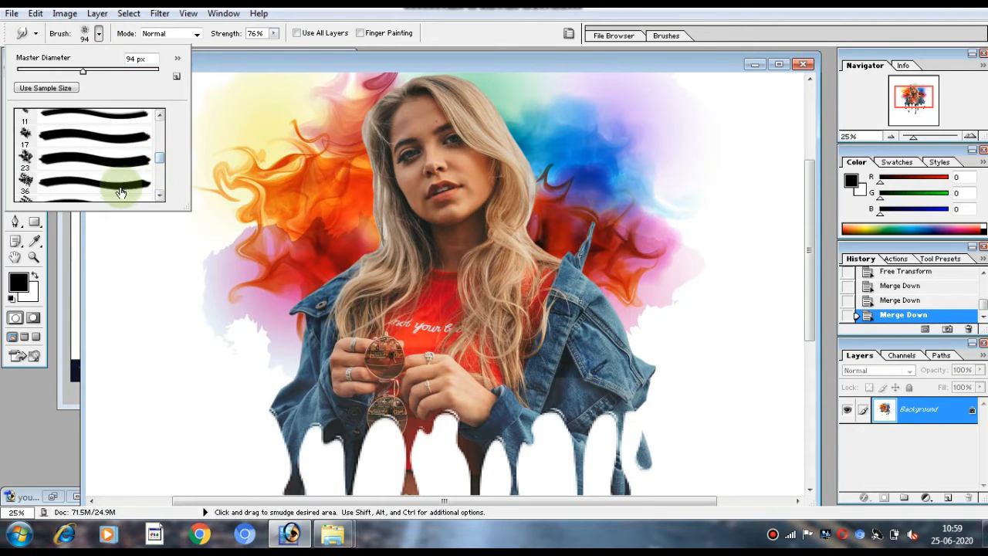
drag(42, 70, 81, 70)
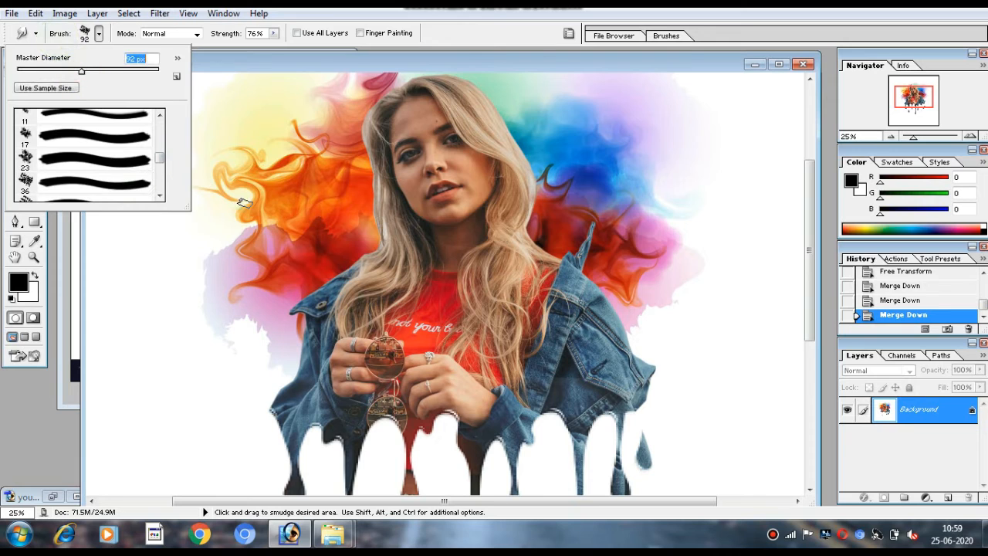
drag(156, 159, 159, 155)
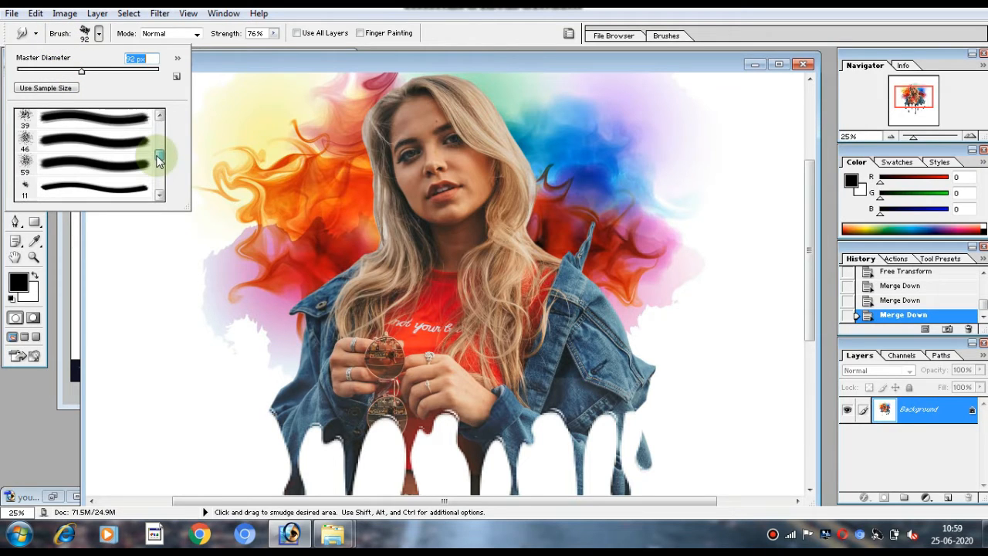
click(98, 122)
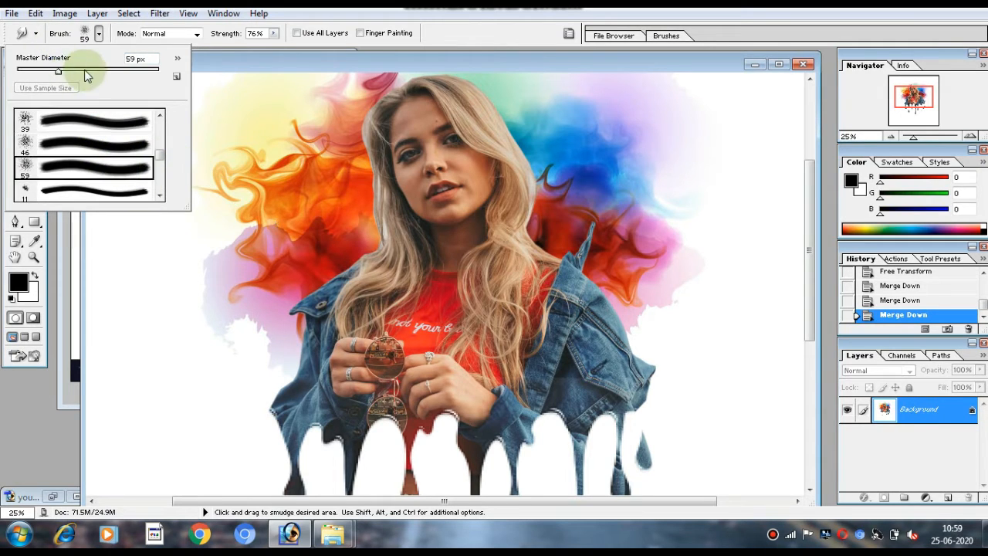
drag(84, 70, 160, 70)
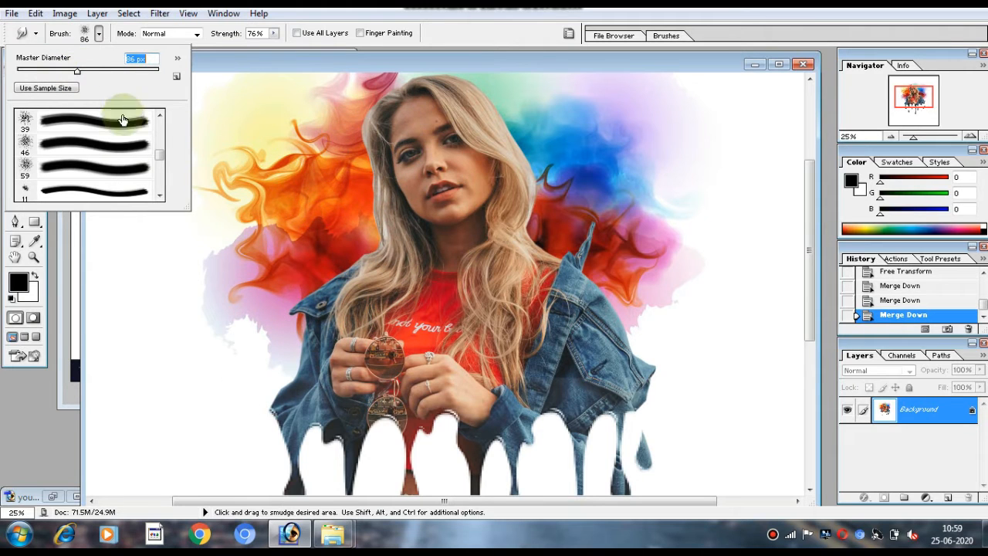
click(93, 71)
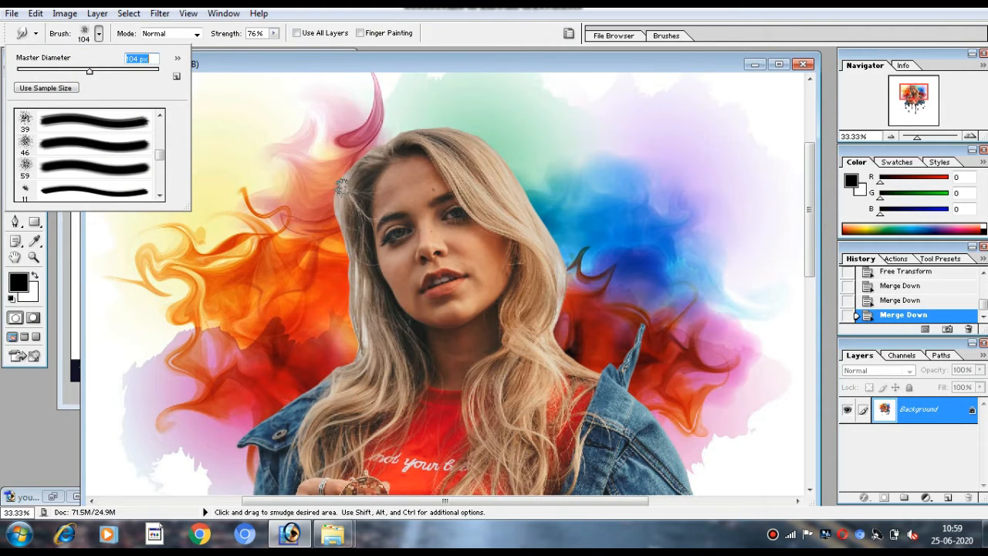
Step: Smudge the edges of the woman's hair into the surrounding smoke at 76% strength, undoing unwanted strokes
drag(345, 186, 341, 194)
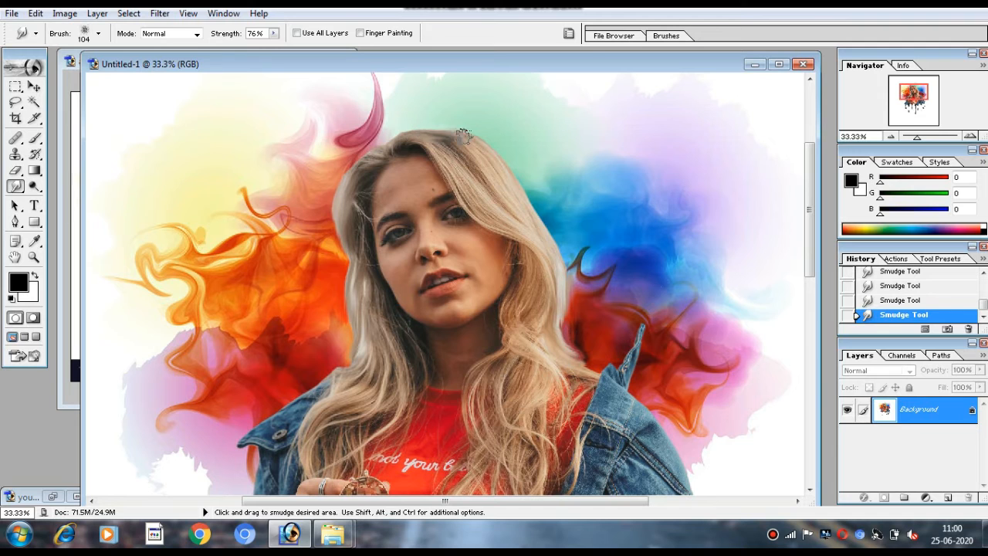
key(ctrl+z)
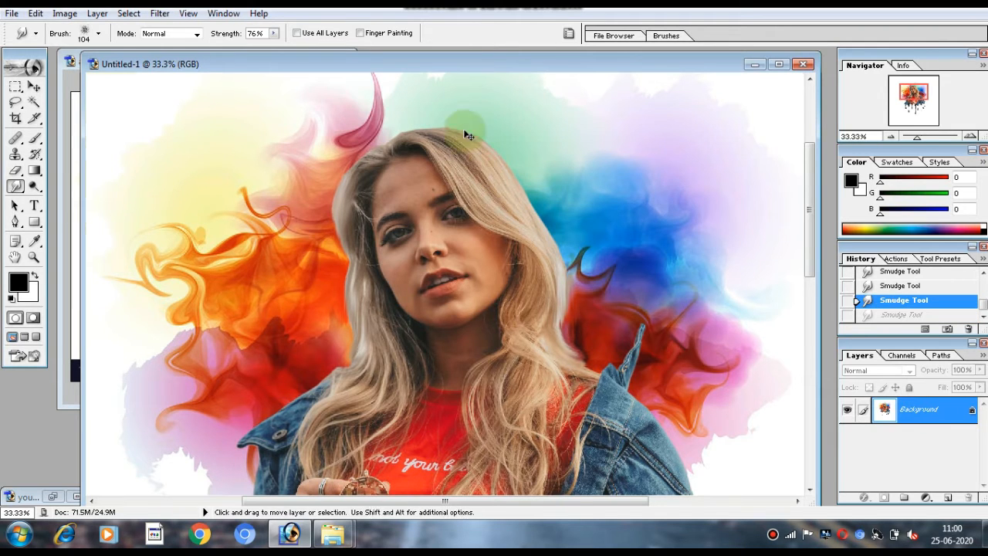
key(ctrl+plus)
drag(810, 245, 809, 218)
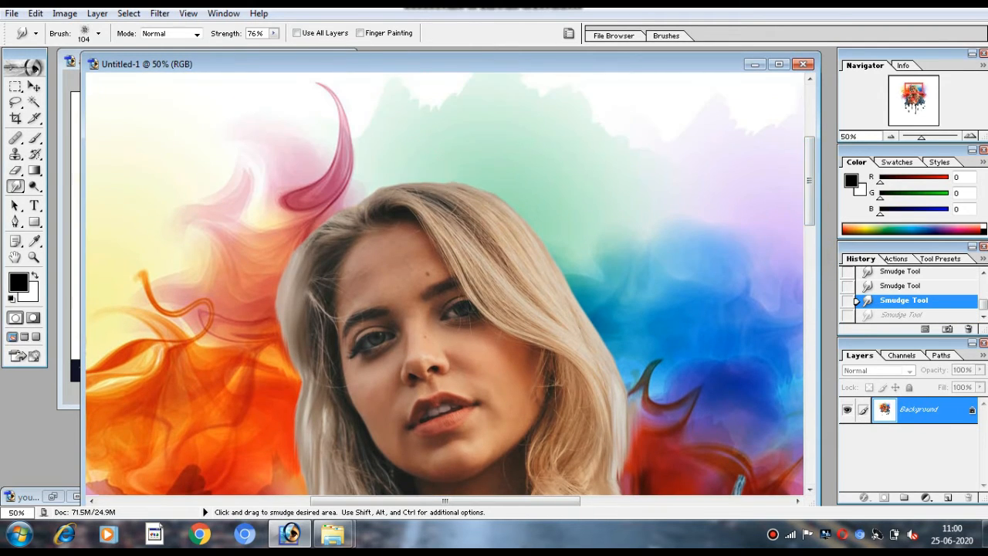
mouse_move(494, 194)
mouse_down()
mouse_move(606, 308)
mouse_move(536, 214)
mouse_move(637, 352)
mouse_up()
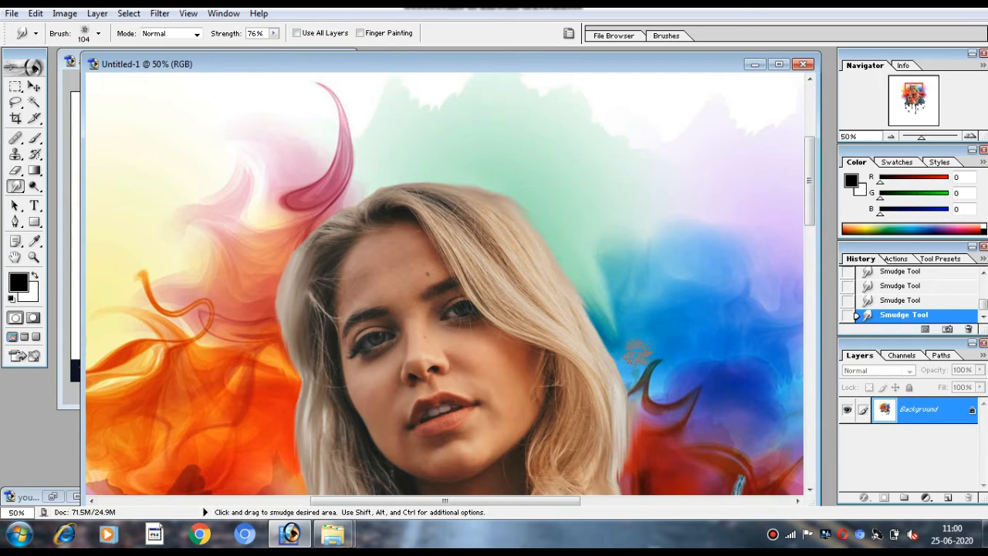
key(ctrl+alt+z)
drag(351, 204, 287, 242)
key(ctrl+alt+z)
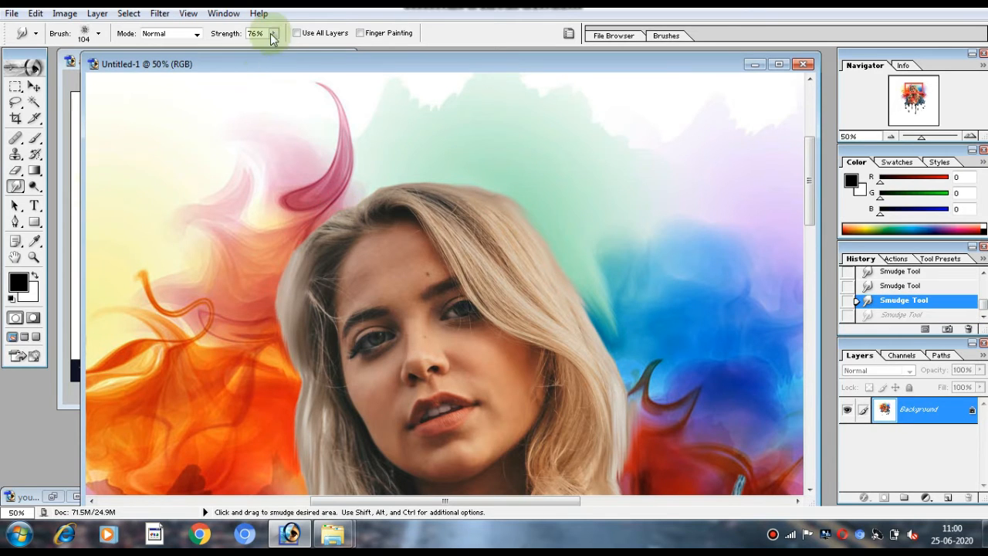
Step: Lower the Smudge strength to 61% and smudge the hair along the crown of the woman's head
drag(274, 34, 263, 47)
drag(385, 177, 441, 177)
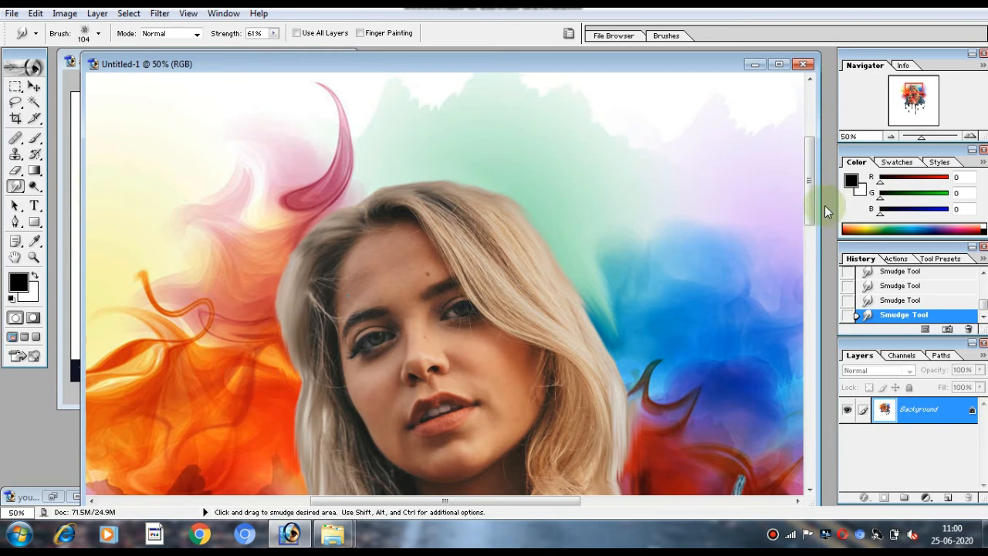
drag(810, 206, 810, 236)
key(ctrl+minus)
key(ctrl+minus)
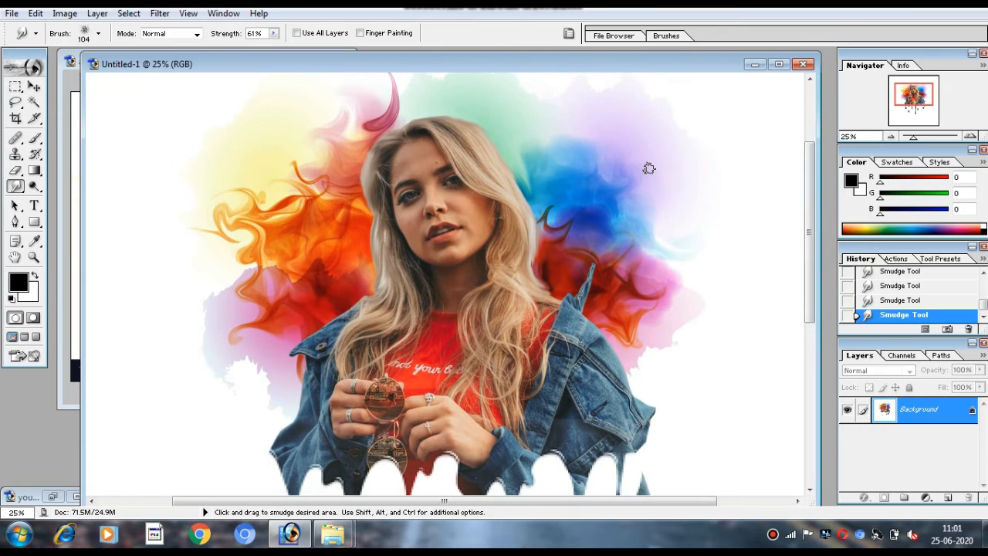
Step: Add a black-to-transparent Gradient Fill layer with Radial style and Reverse enabled, and adjust its scale for a vignette
click(33, 86)
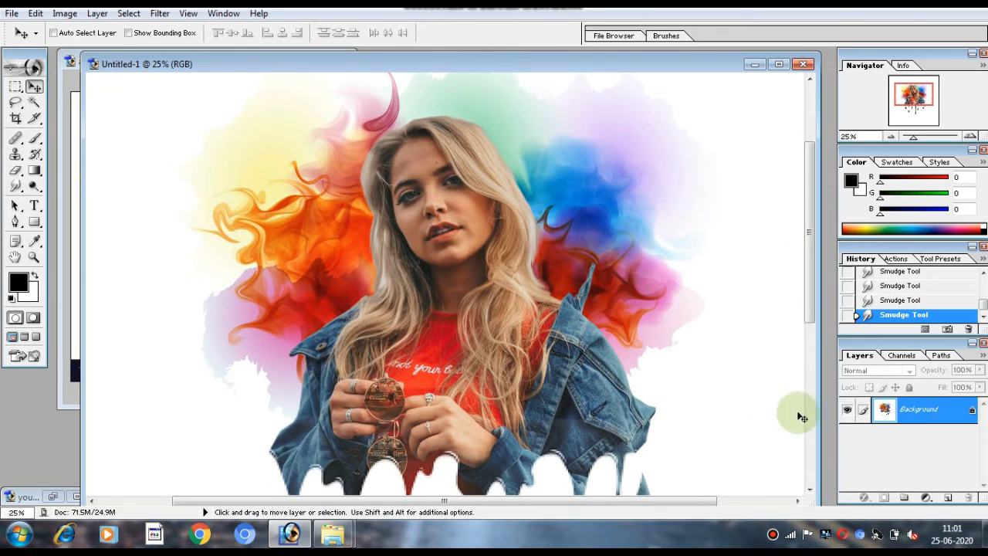
click(926, 497)
click(882, 276)
drag(760, 199, 758, 151)
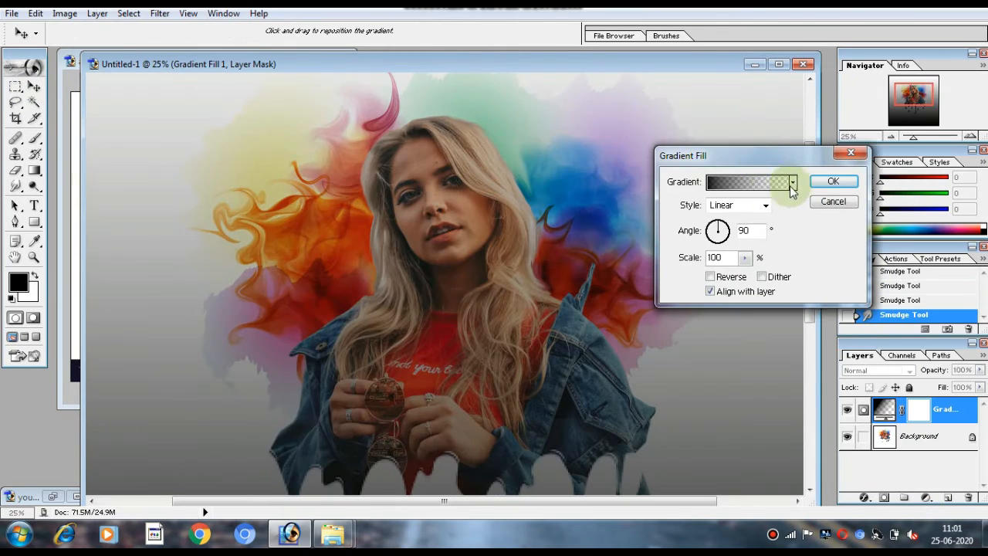
click(710, 278)
click(759, 207)
click(758, 229)
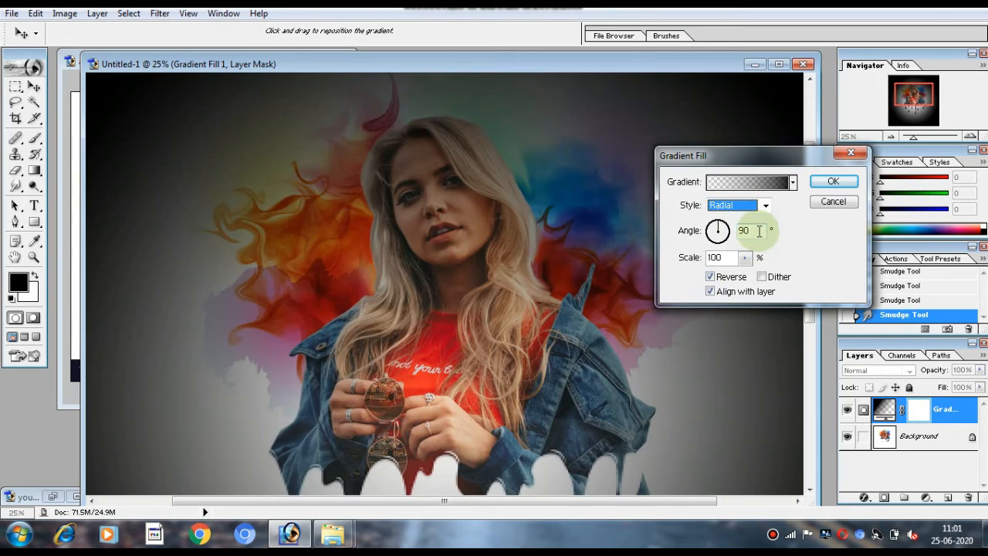
drag(751, 263, 808, 277)
click(833, 180)
Step: Soften the vignette by applying Brightness/Contrast to the gradient layer's mask with brightness -76 and contrast -32
key(ctrl+minus)
click(65, 13)
mouse_move(95, 51)
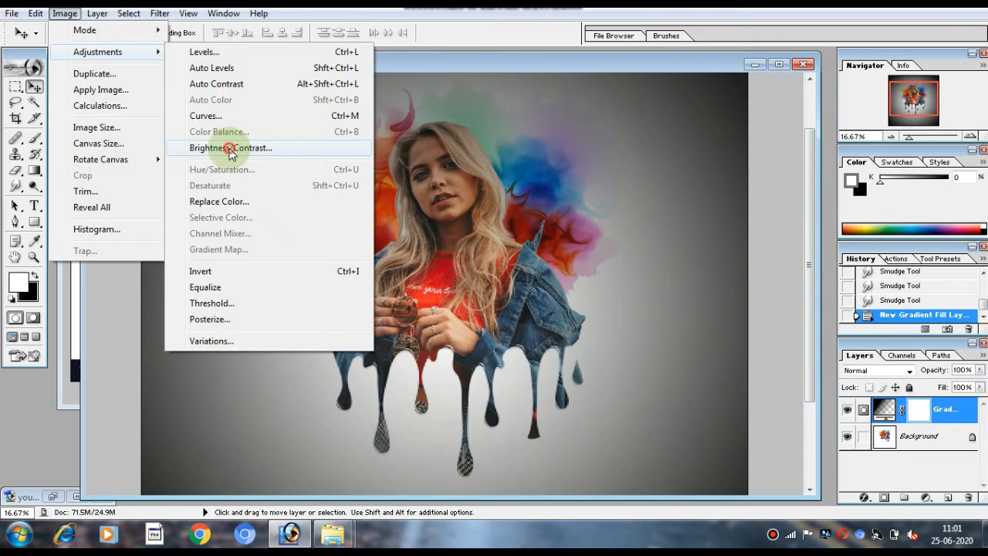
click(220, 143)
drag(660, 289, 645, 290)
drag(661, 254, 606, 256)
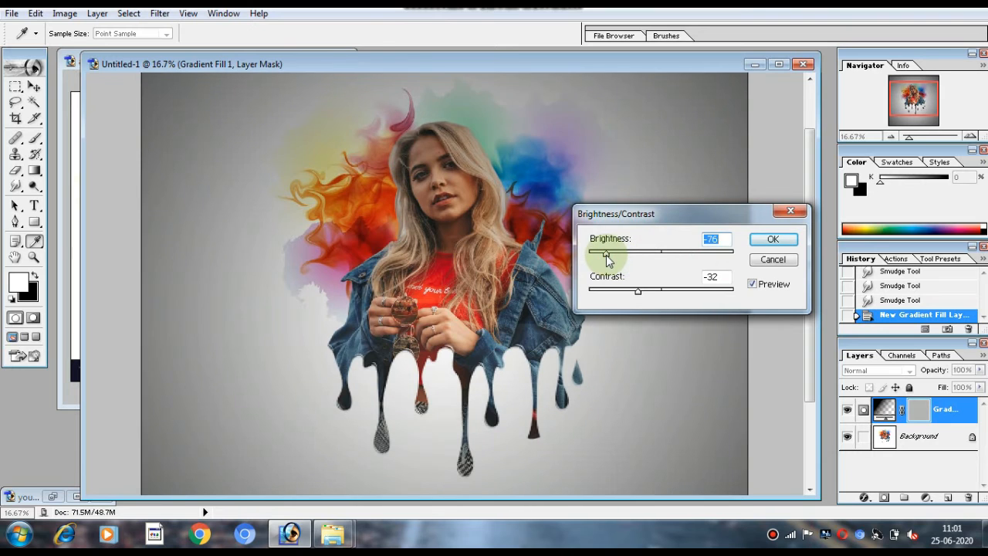
click(774, 239)
key(ctrl+minus)
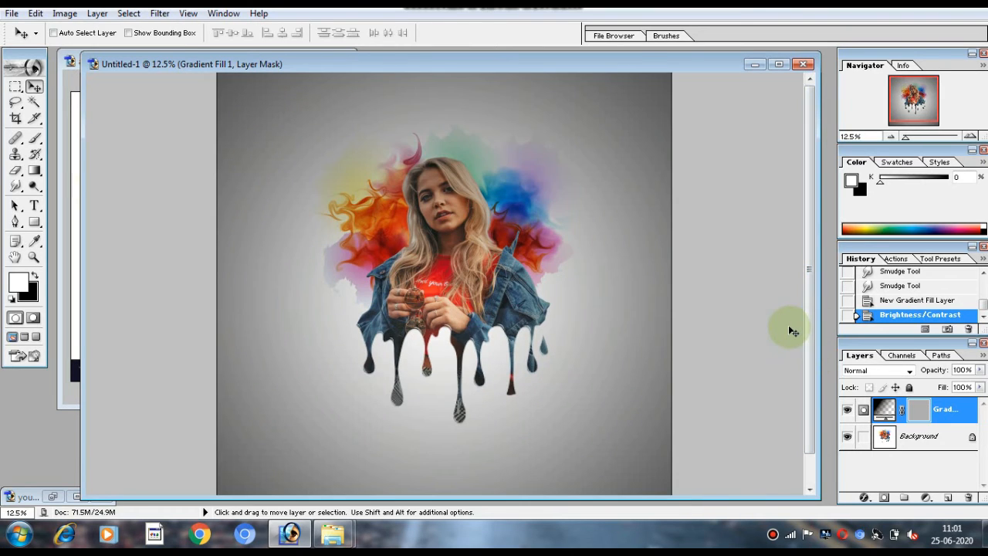
key(ctrl+plus)
key(ctrl+plus)
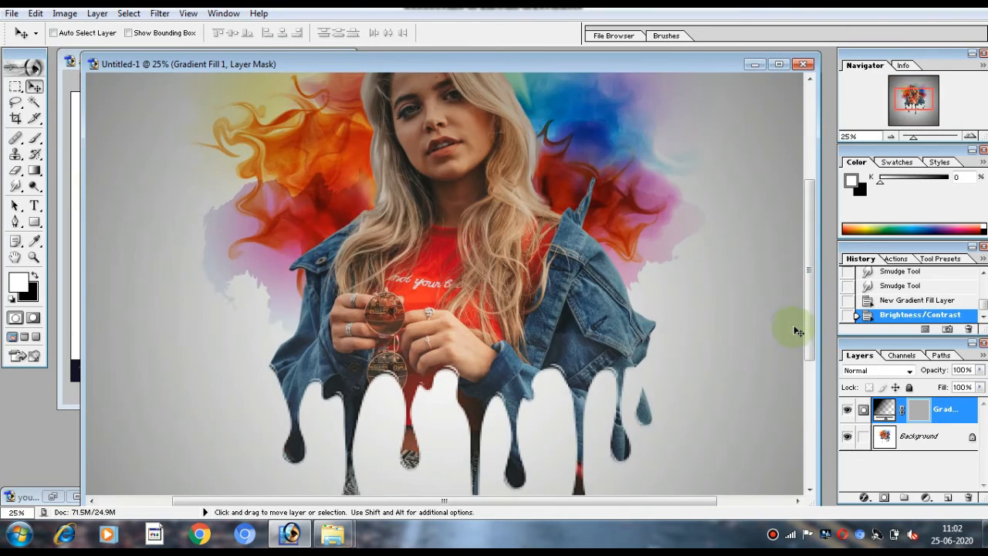
drag(806, 339, 805, 299)
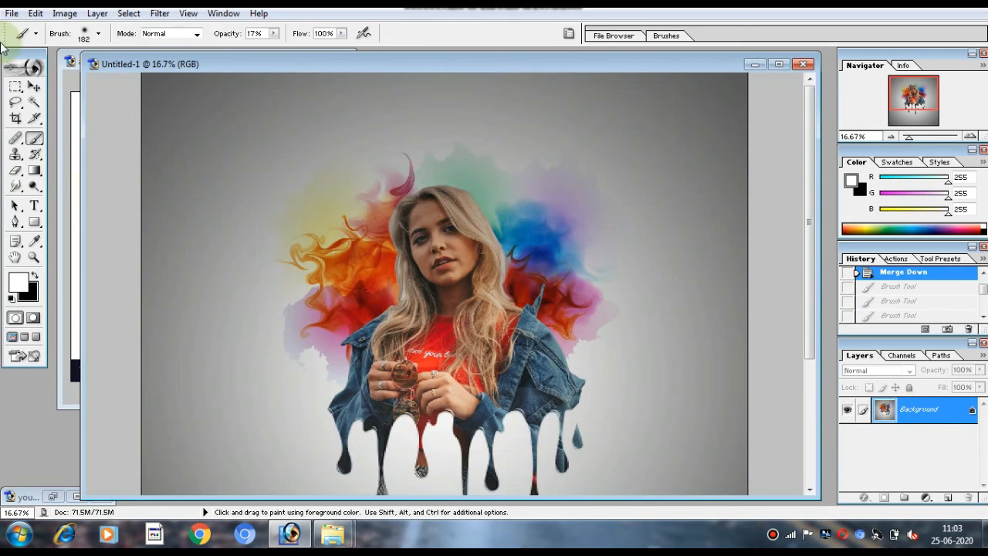
key(v)
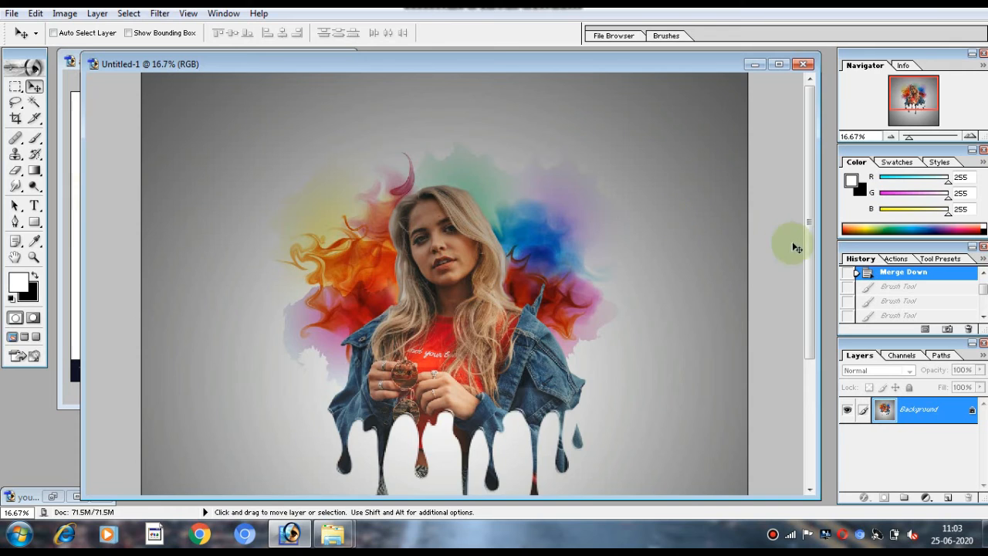
scroll(805, 281, down, 3)
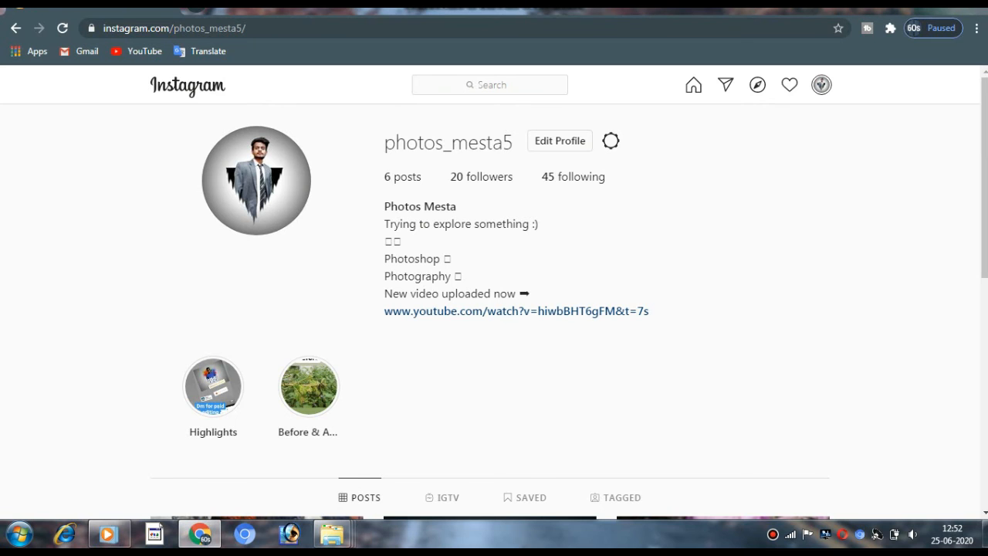
Step: Browse the posts on the Instagram profile in the browser and view the dog photo post
scroll(723, 232, down, 7)
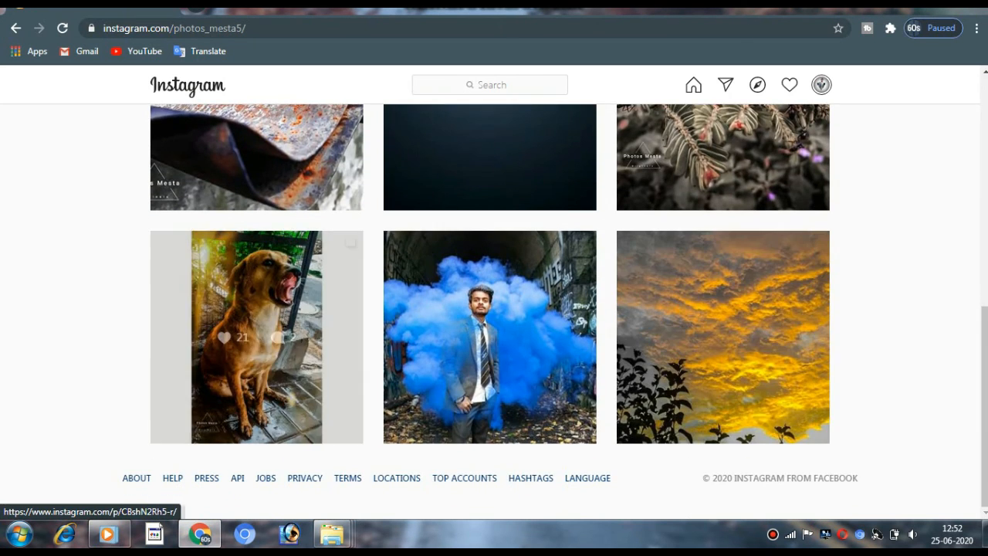
click(256, 337)
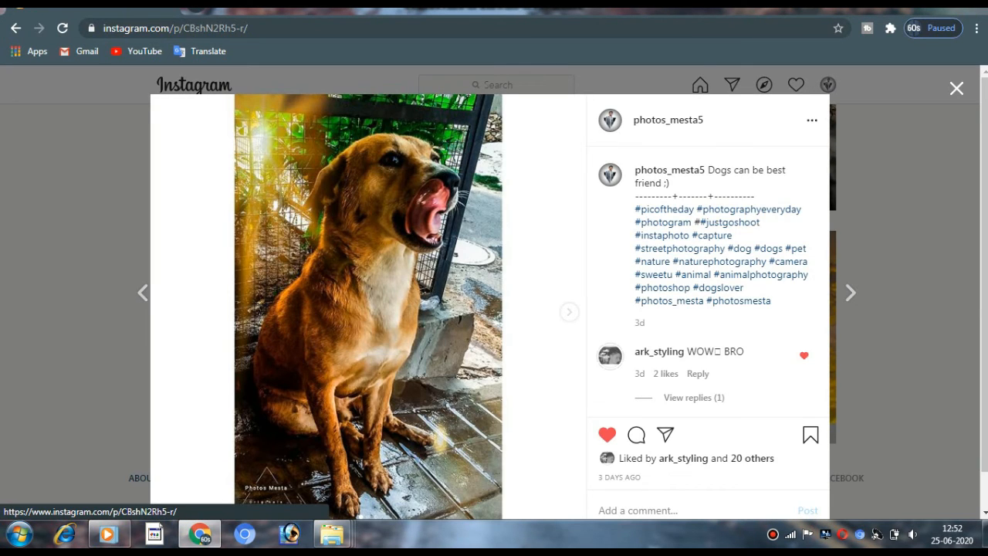
key(Escape)
scroll(494, 308, up, 7)
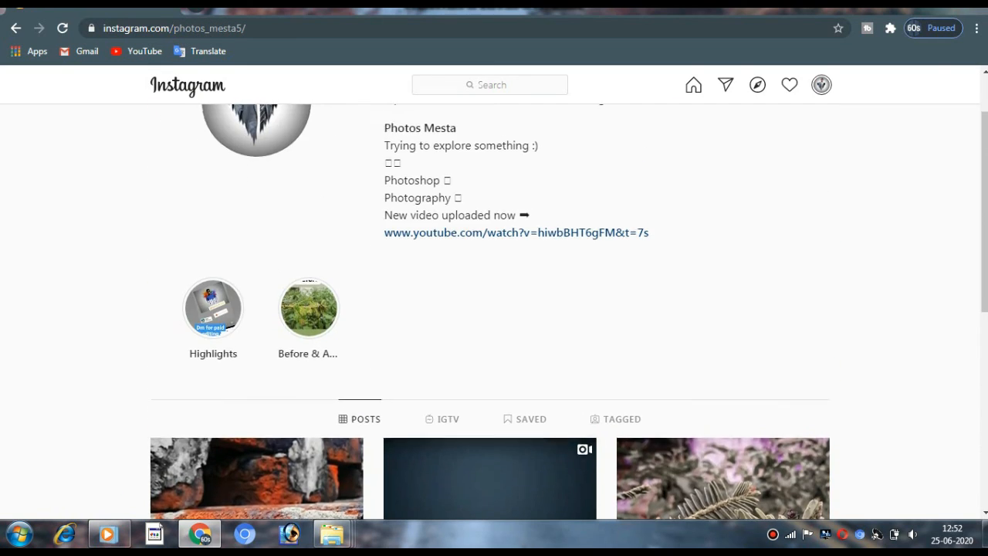